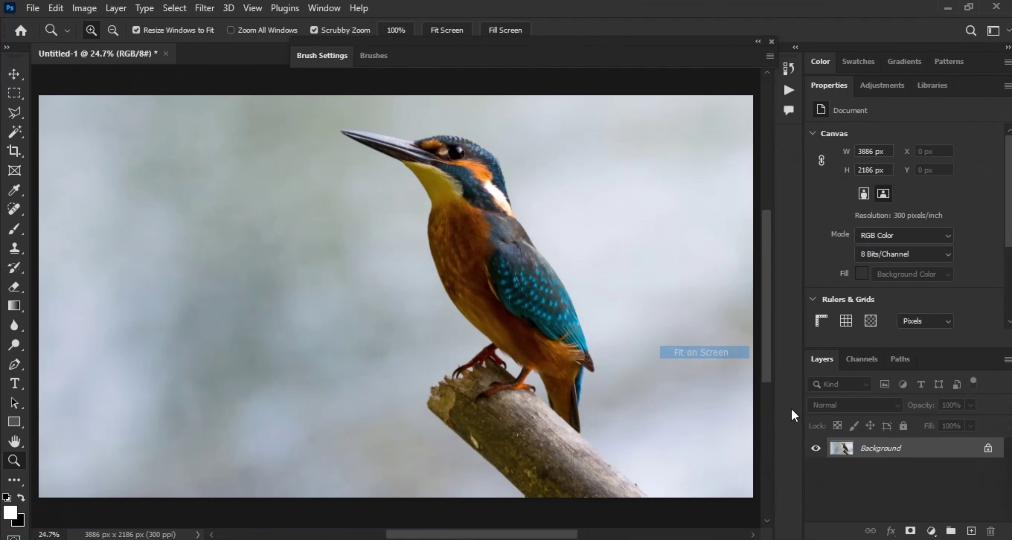
- Open the context menu of the kingfisher photo's Background layer
right_click(871, 449)
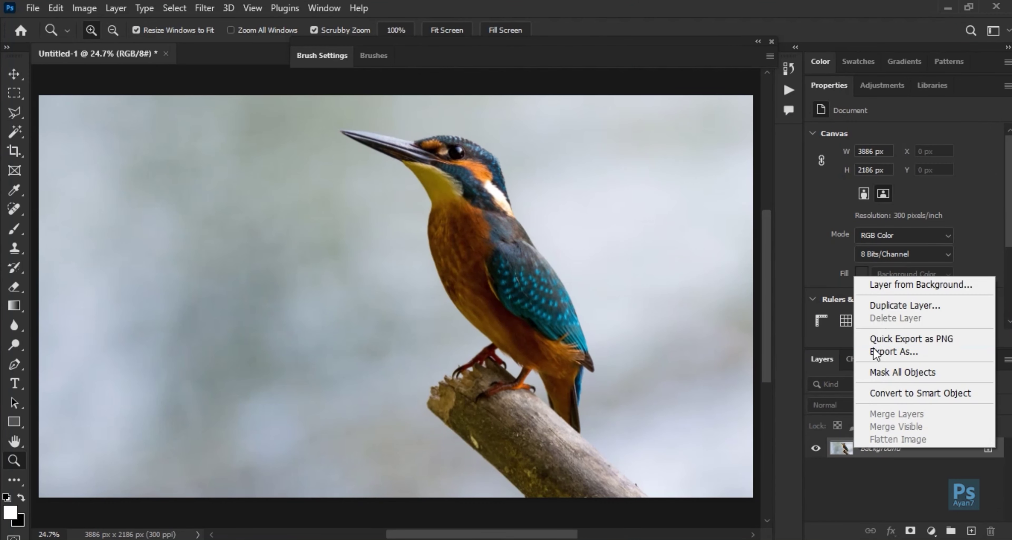
- Duplicate the Background layer into a Background copy layer
click(888, 305)
click(631, 142)
drag(690, 229, 599, 264)
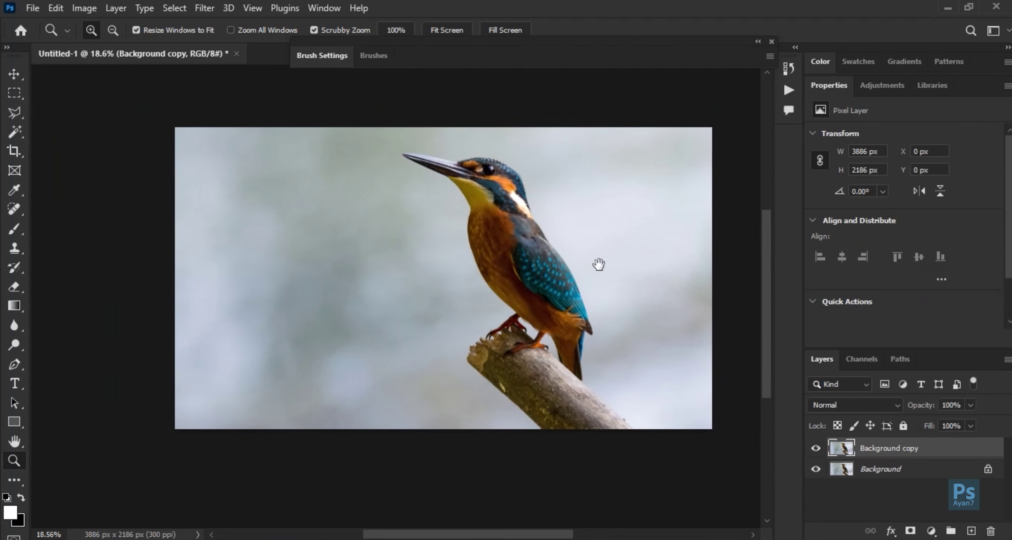
key(v)
- Select the kingfisher and branch with Select Subject, refining with Quick Selection and Select and Mask
key(w)
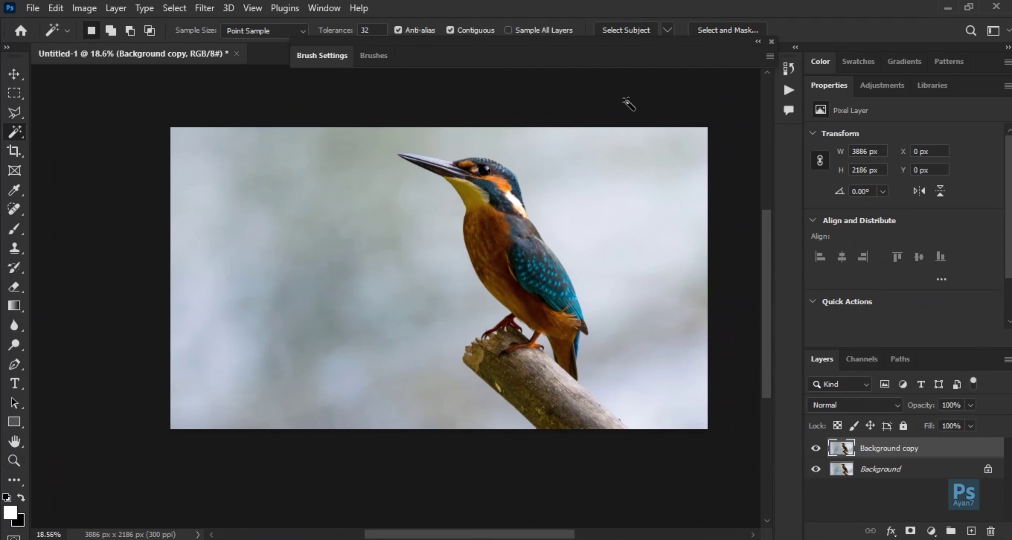
click(627, 30)
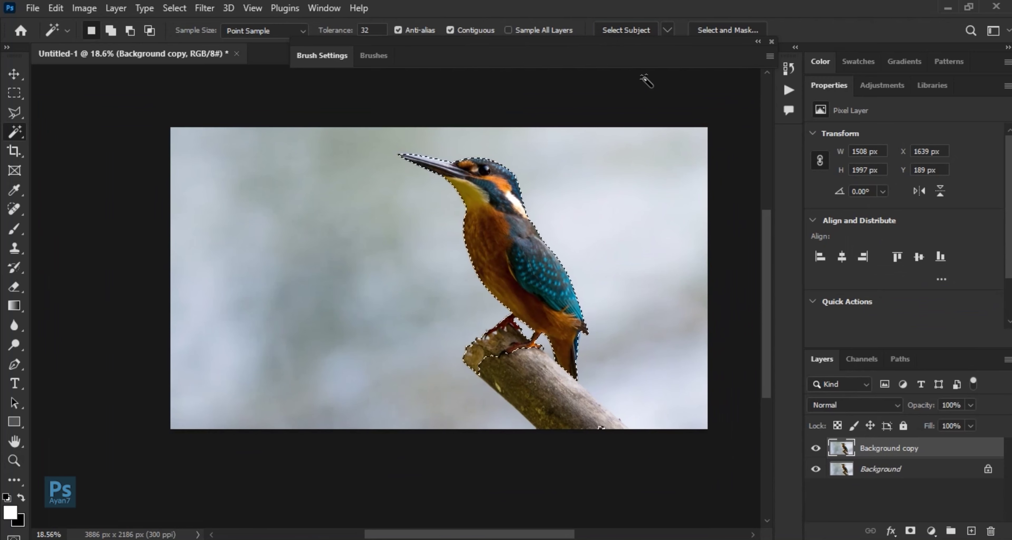
scroll(511, 358, up, 1)
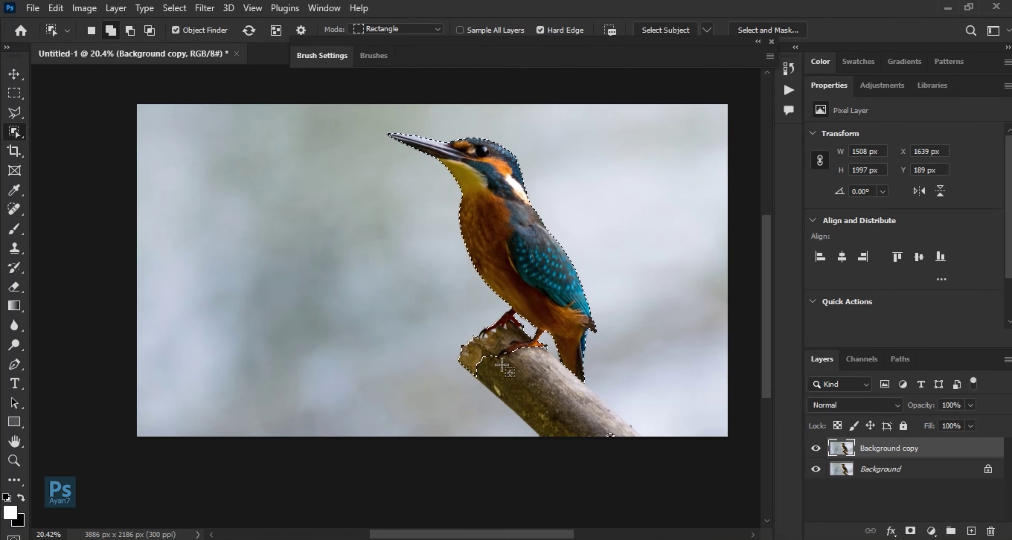
key(shift+w)
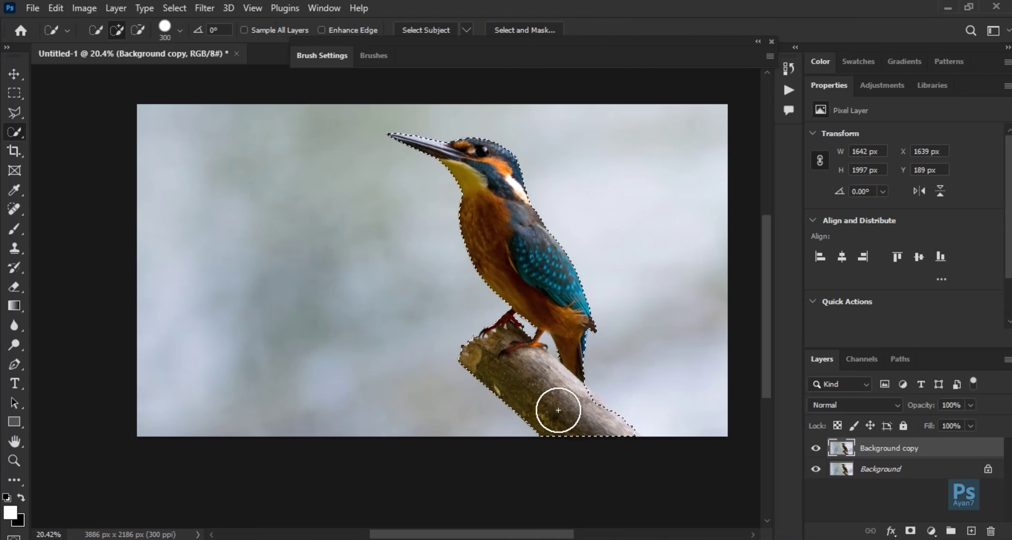
scroll(533, 356, up, 4)
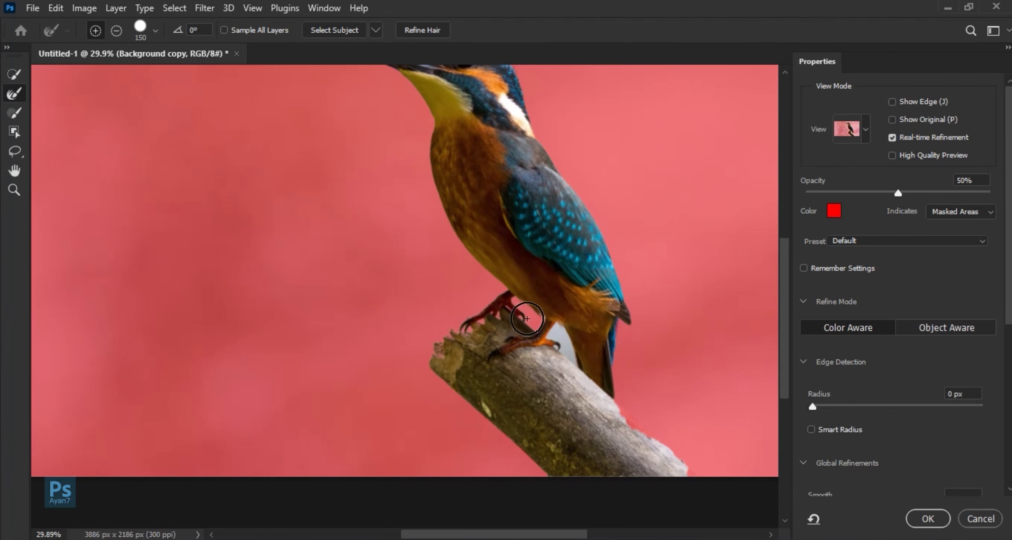
scroll(632, 373, down, 4)
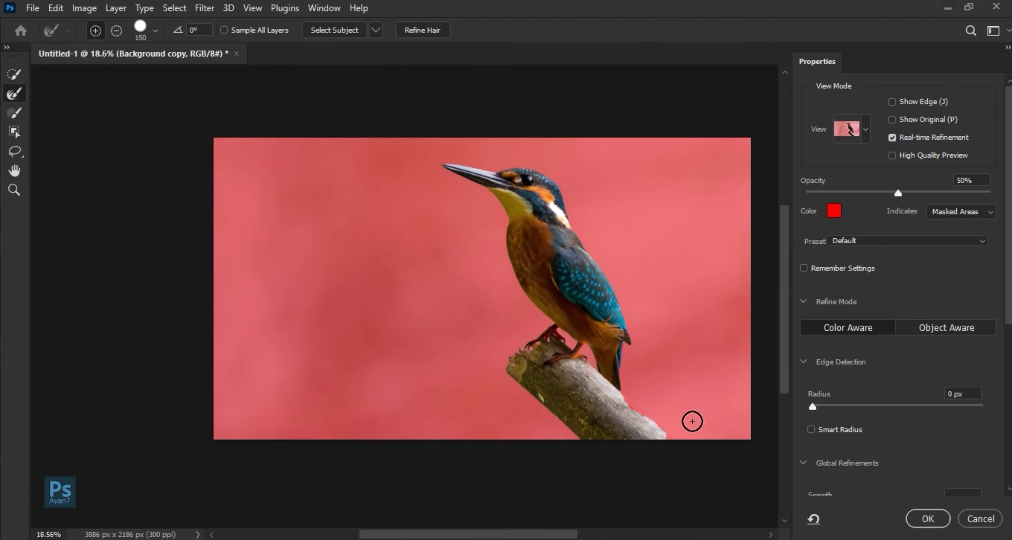
click(934, 523)
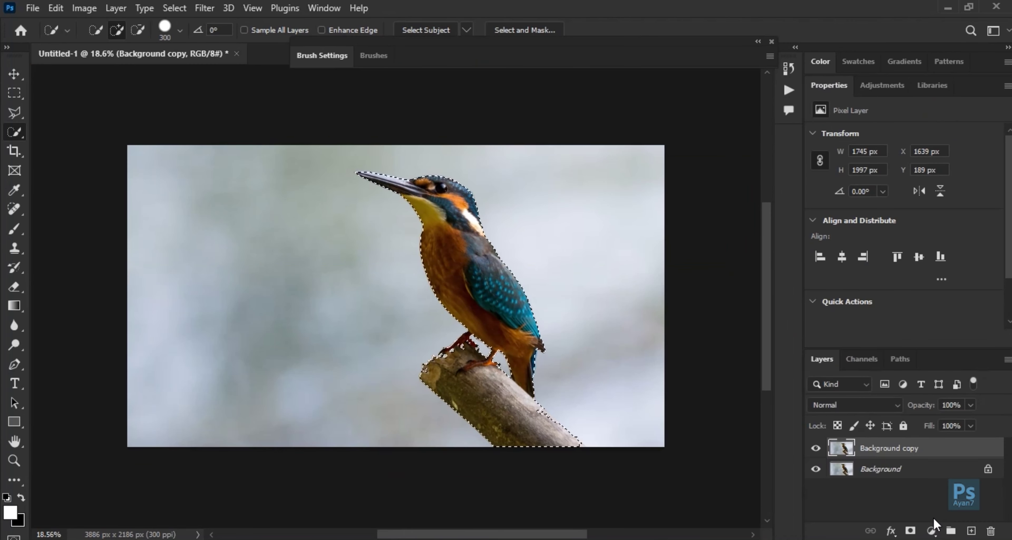
click(932, 532)
click(740, 335)
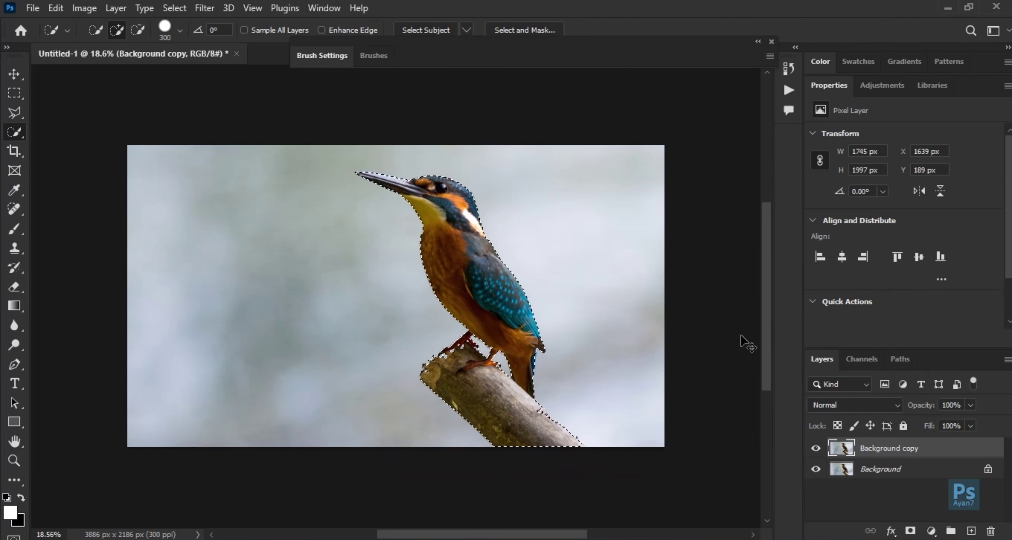
- Add a Curves 1 adjustment layer with the curve bowed down to darken
click(931, 531)
click(927, 339)
drag(916, 244, 936, 264)
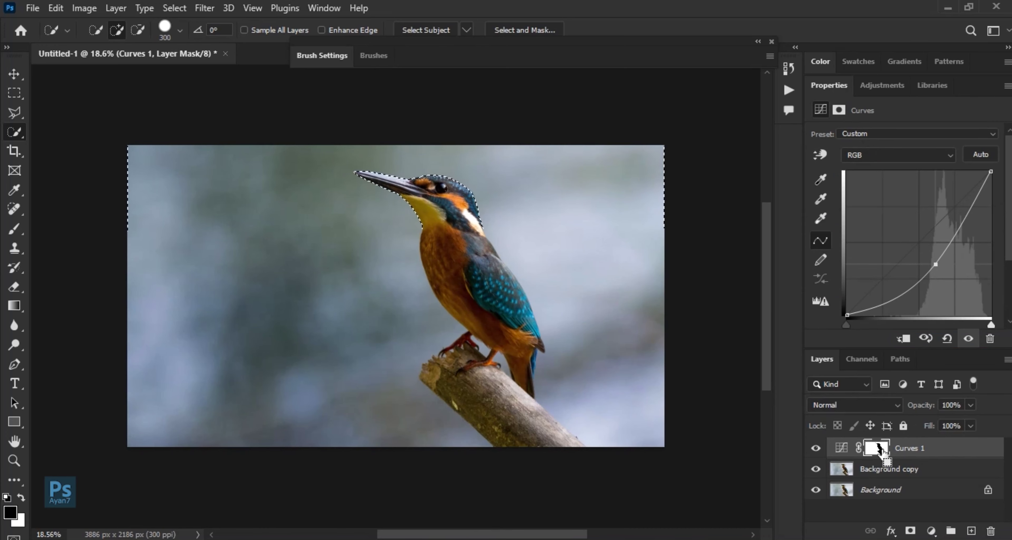
ctrl+click(881, 452)
- Add a Hue/Saturation 1 layer with Lightness -40 to darken the background
click(930, 531)
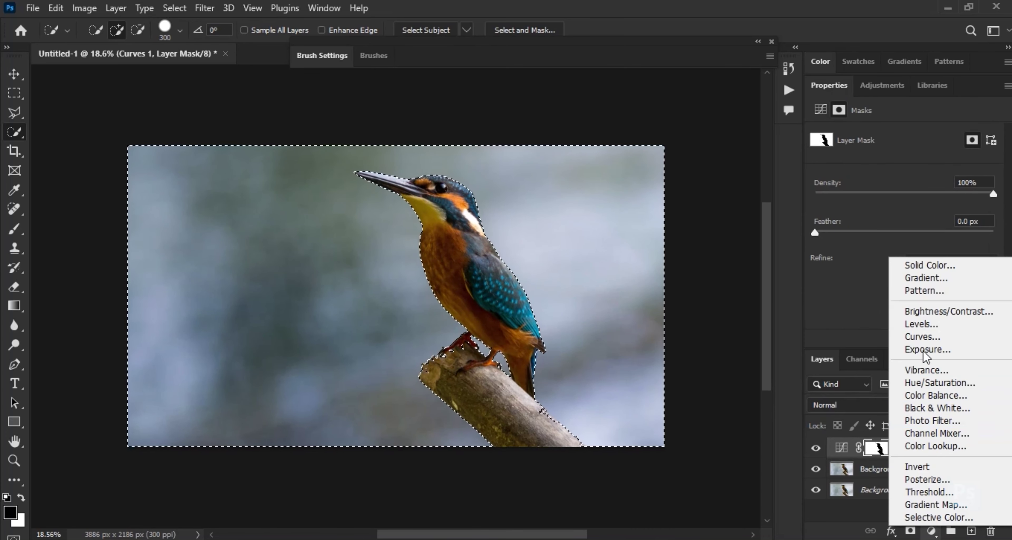
click(928, 384)
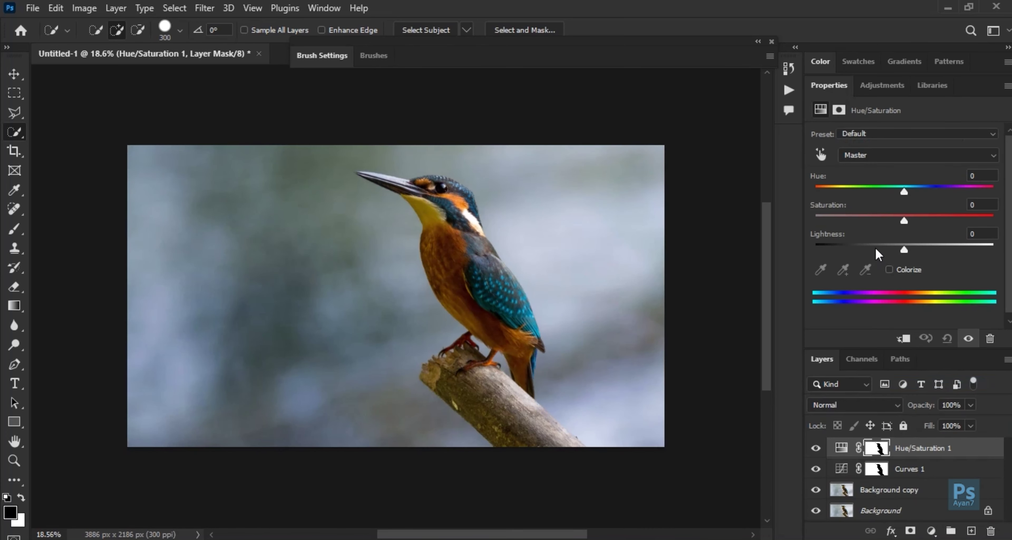
drag(876, 250, 869, 250)
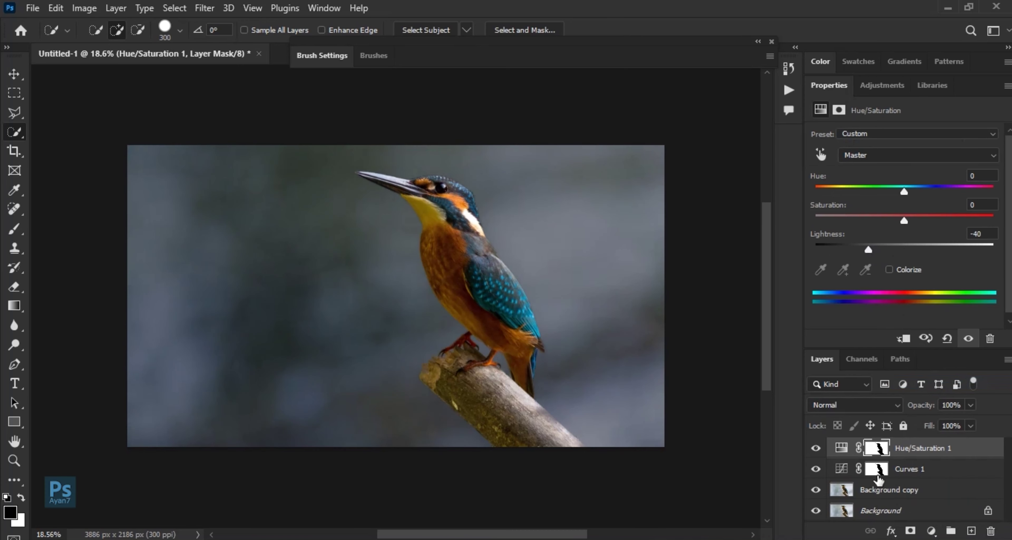
click(871, 498)
- Extend the canvas upward with the Crop tool to 3886 × 3181 px
key(c)
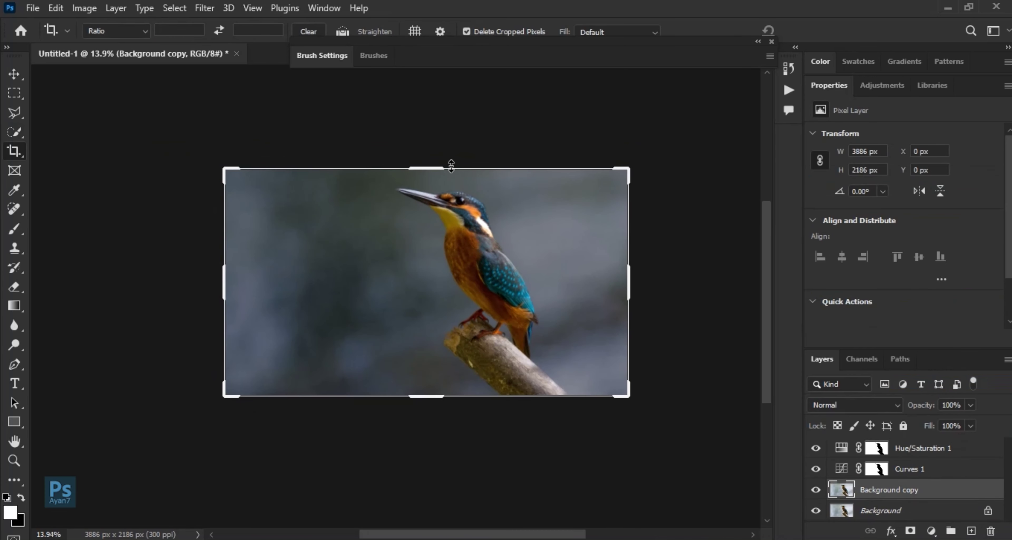
drag(448, 169, 454, 154)
key(Escape)
key(z)
right_click(464, 208)
click(477, 213)
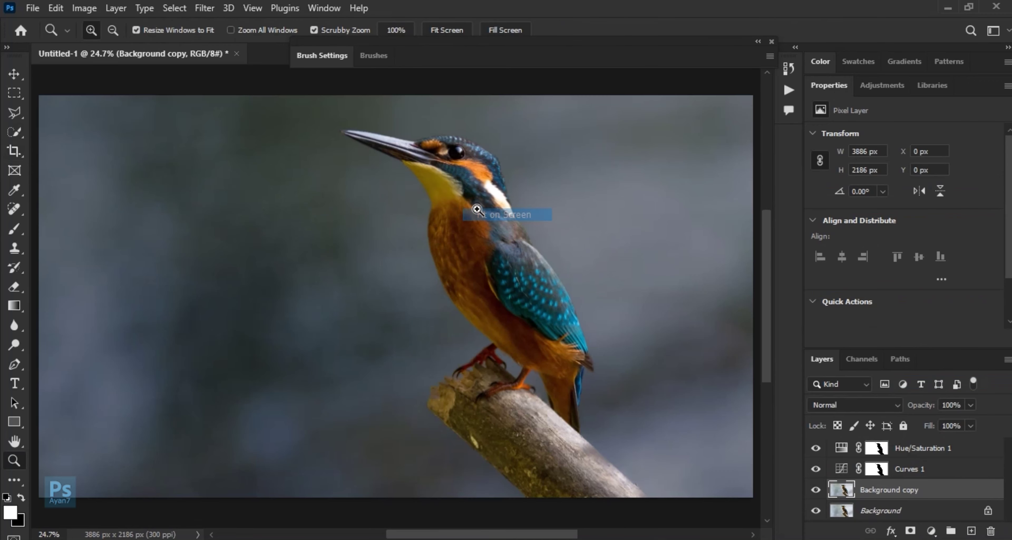
key(c)
drag(395, 163, 400, 122)
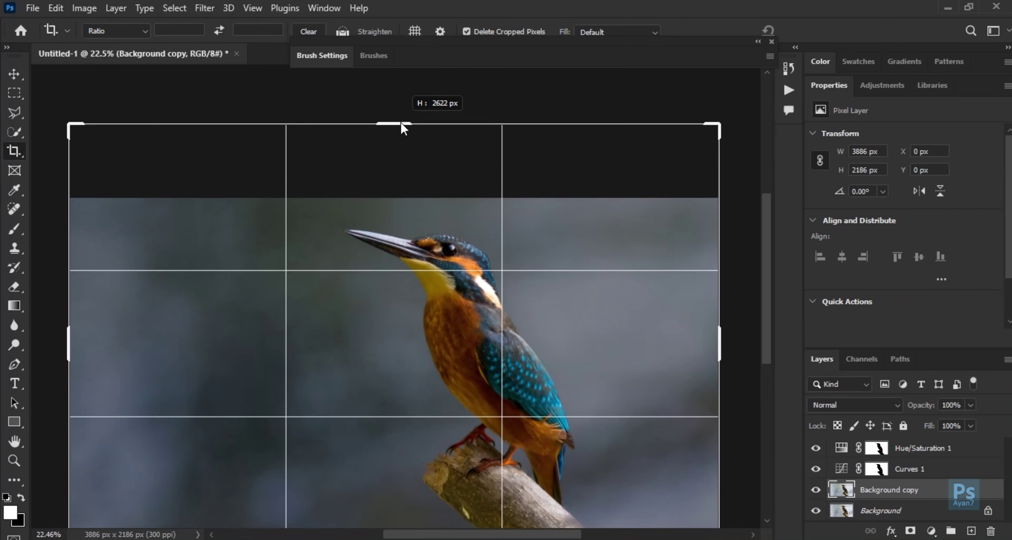
drag(397, 182, 398, 155)
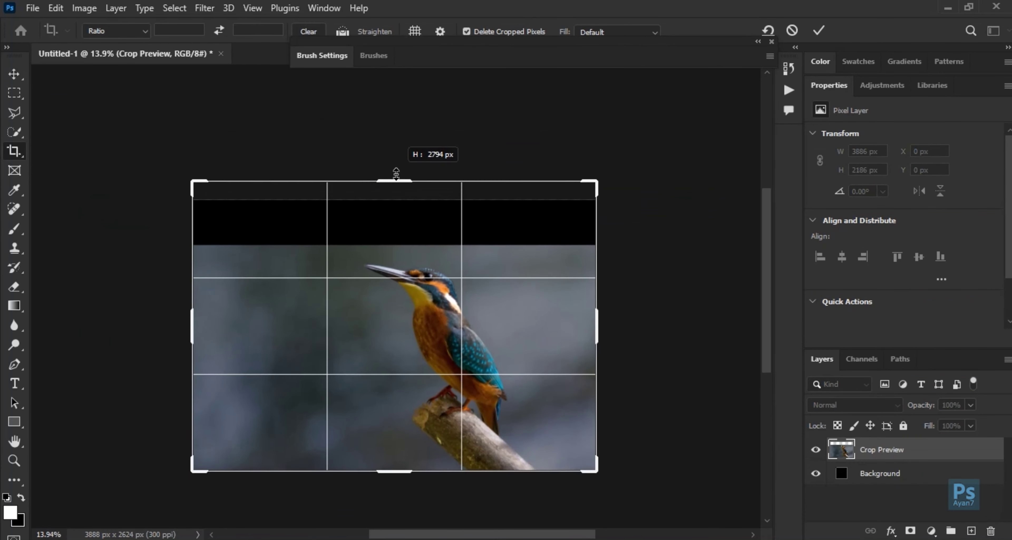
key(Return)
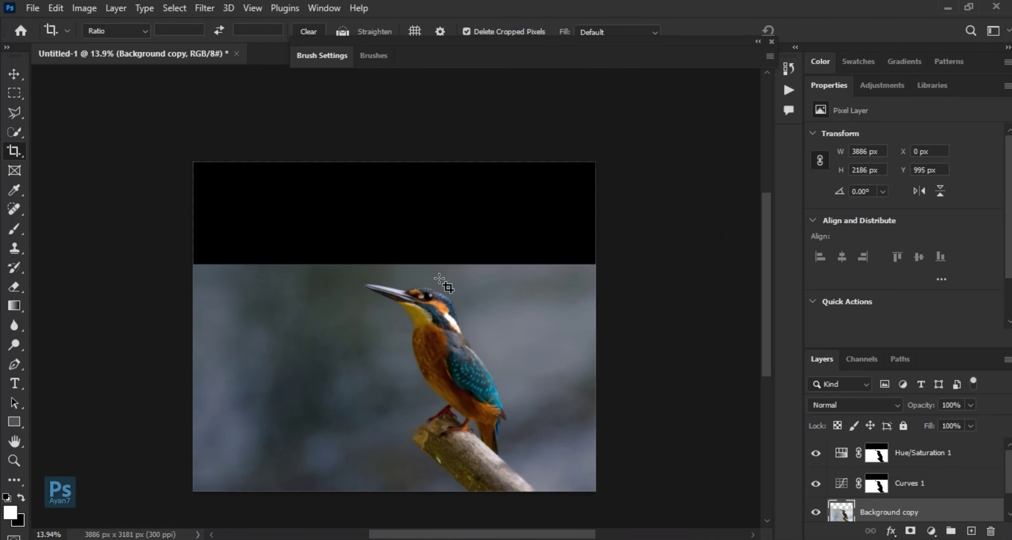
- Fill the empty top strip with Content-Aware Fill on a Background copy 2 layer
key(v)
key(m)
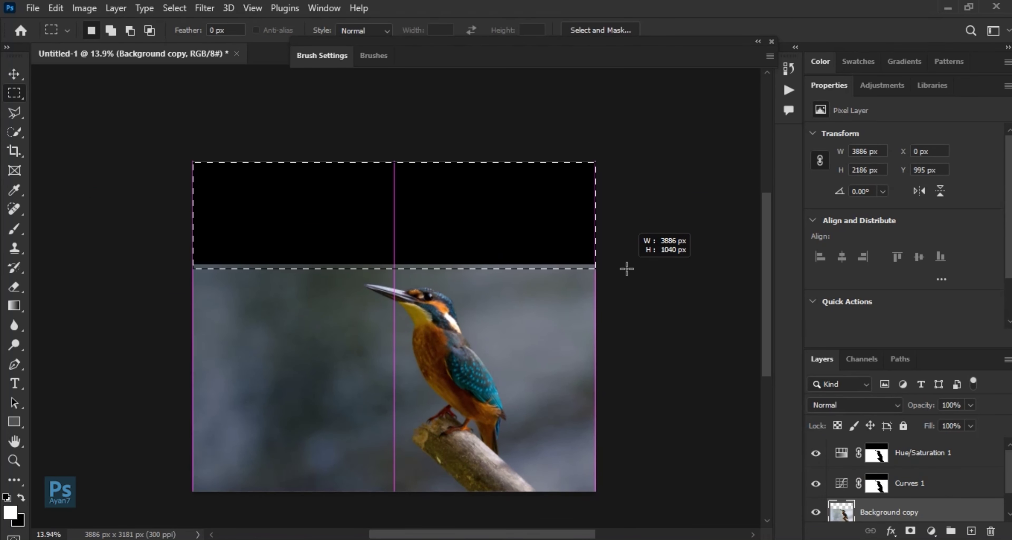
drag(627, 270, 626, 267)
click(56, 8)
click(90, 262)
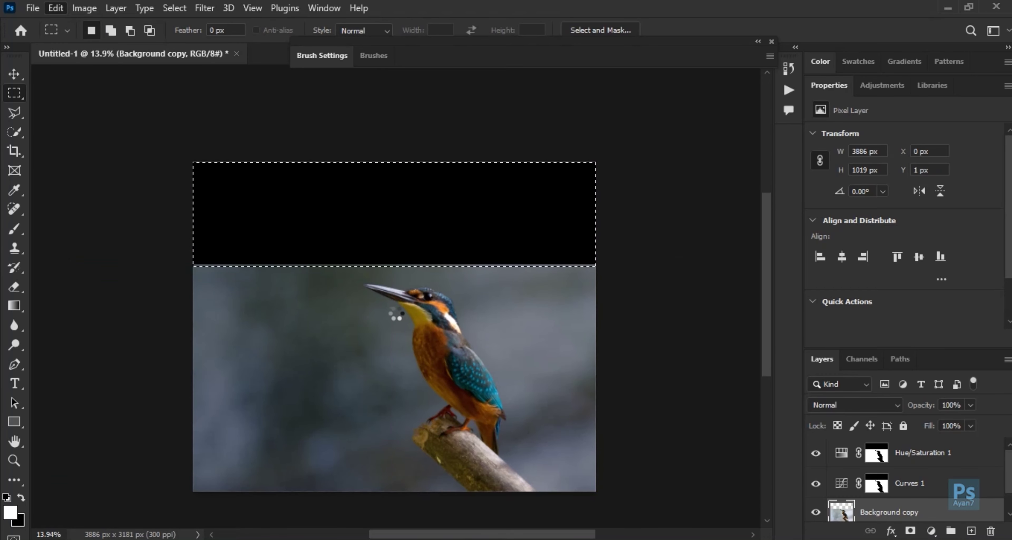
click(875, 520)
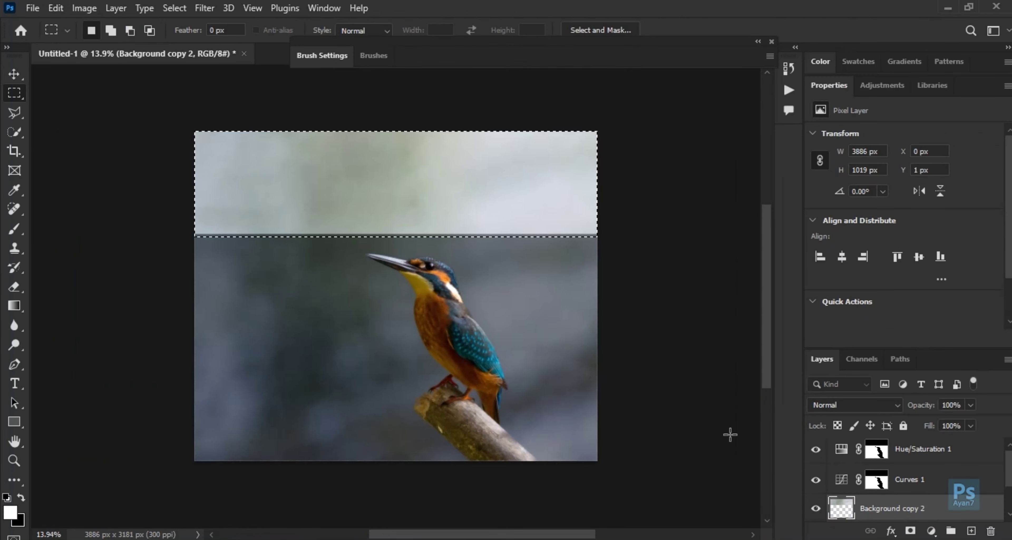
click(884, 487)
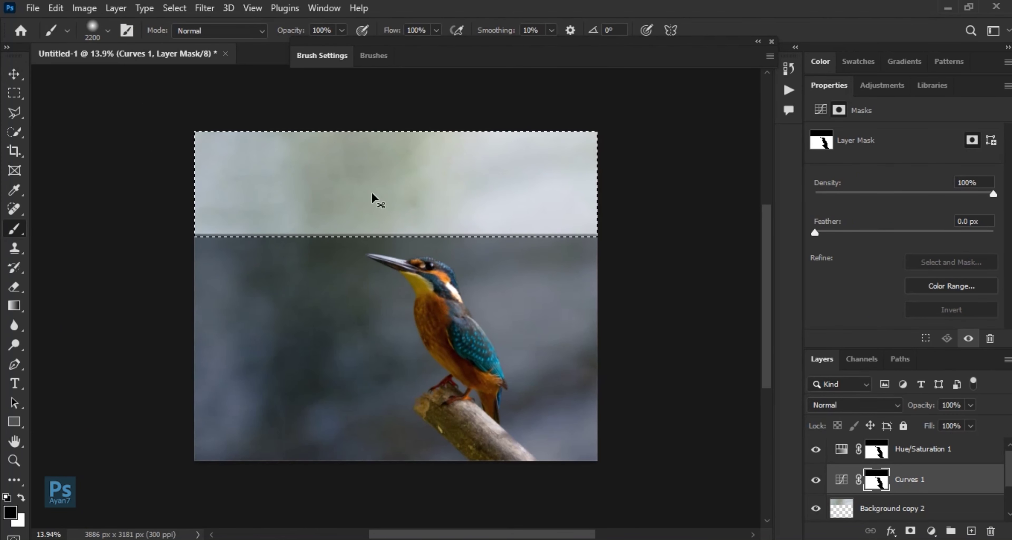
- Paint white on the Curves 1 and Hue/Saturation 1 masks over the top strip
key(x)
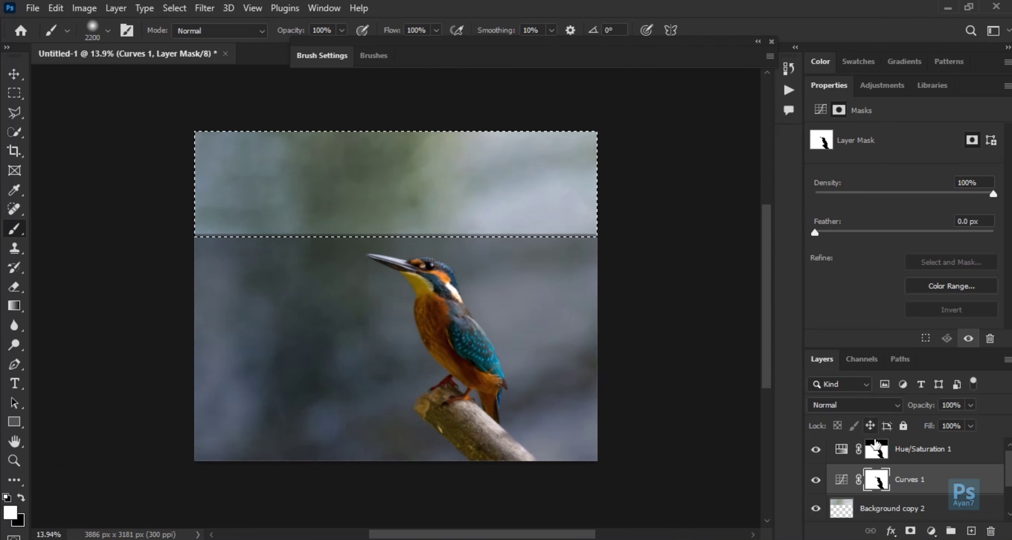
click(875, 444)
drag(210, 180, 754, 208)
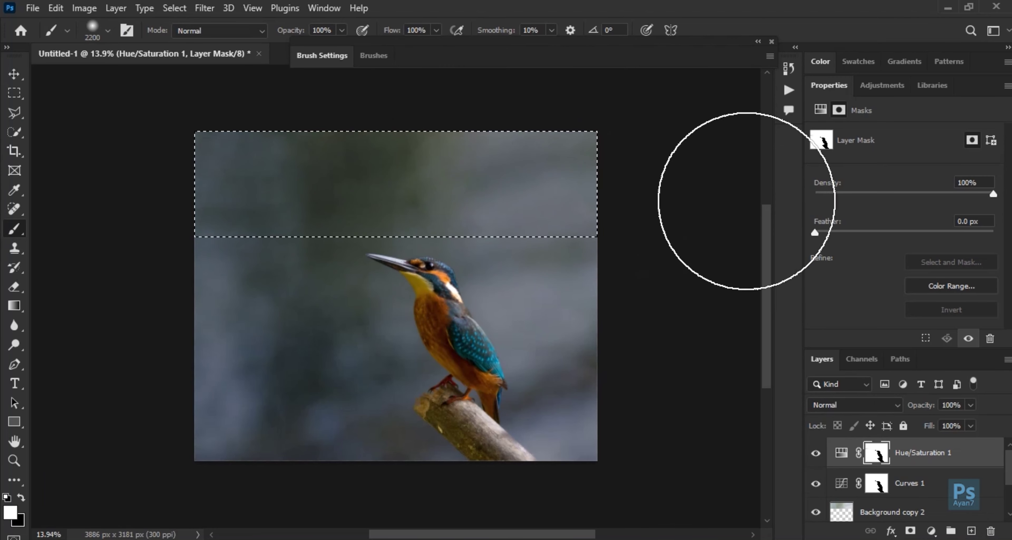
- Fit the image on screen and add an empty Layer 1 on top
key(h)
right_click(502, 214)
click(542, 219)
key(v)
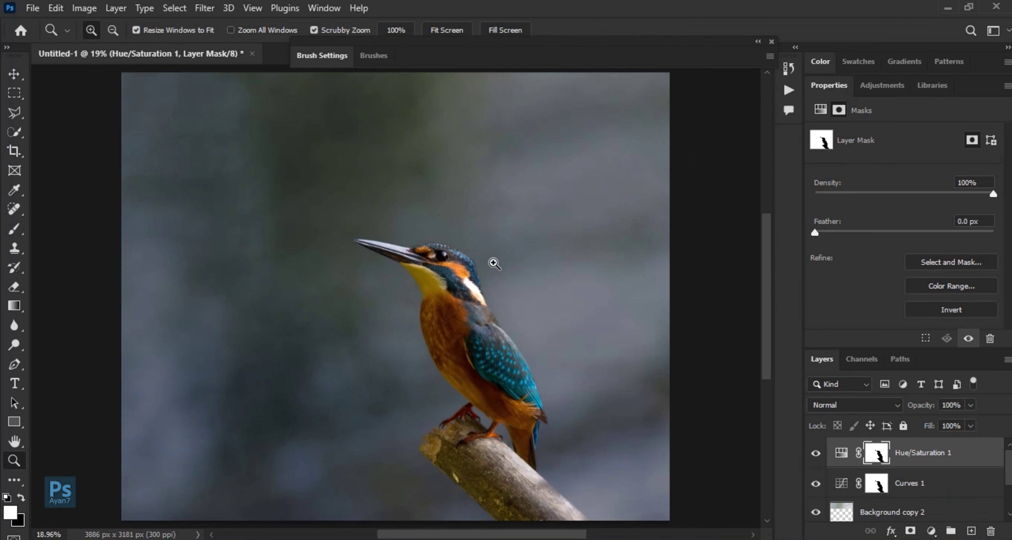
click(970, 531)
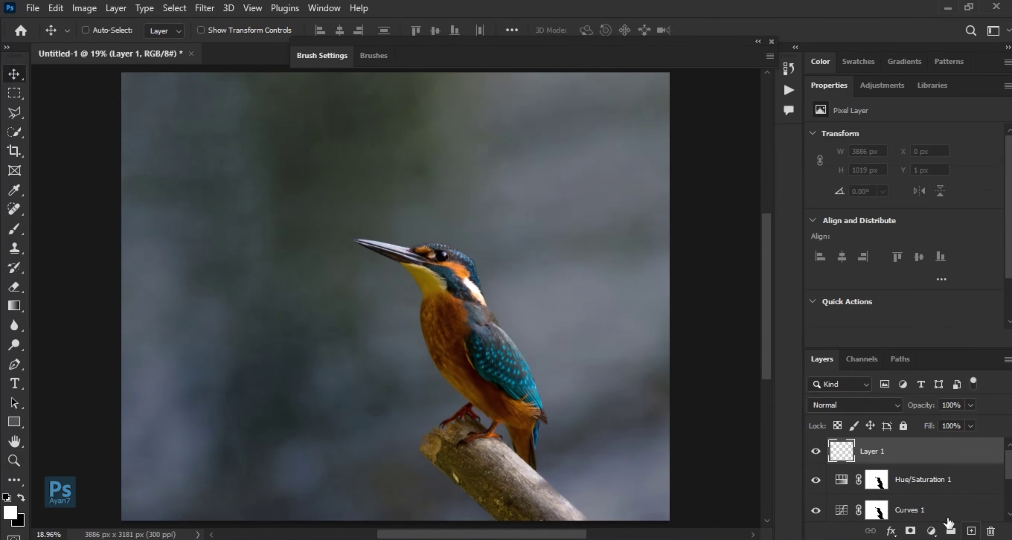
- Choose a 2500 px rain brush from the Brushes panel presets
key(b)
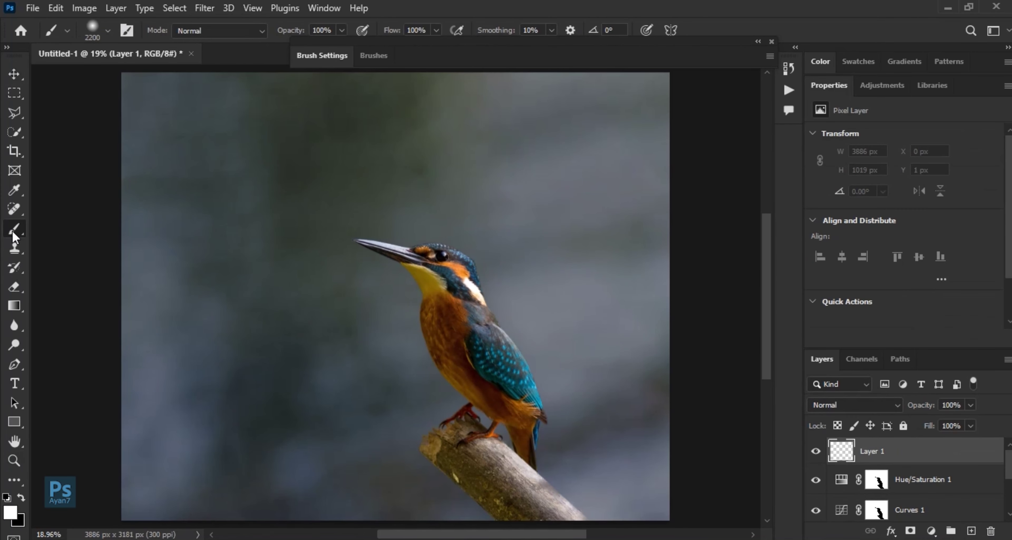
click(324, 8)
click(324, 57)
click(373, 55)
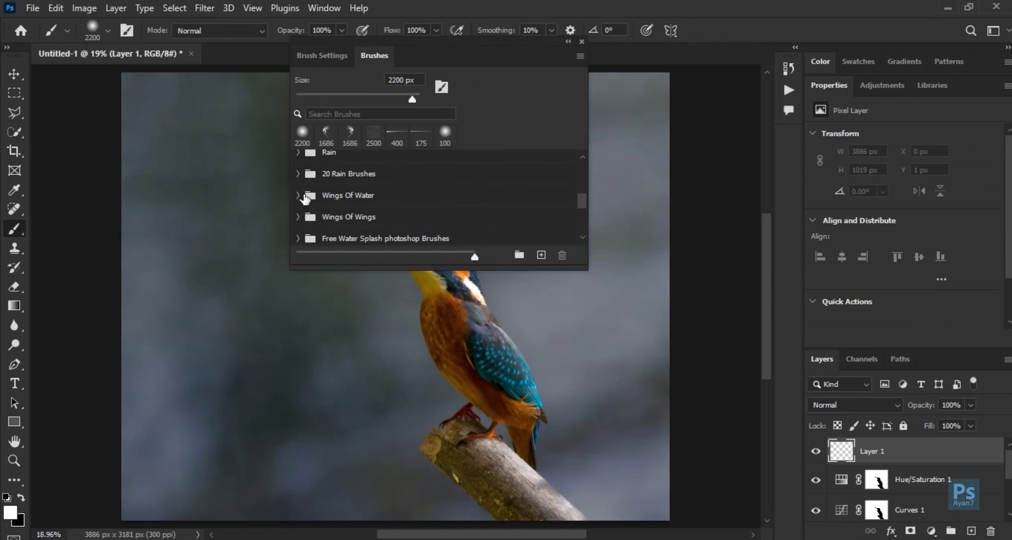
click(297, 187)
click(402, 214)
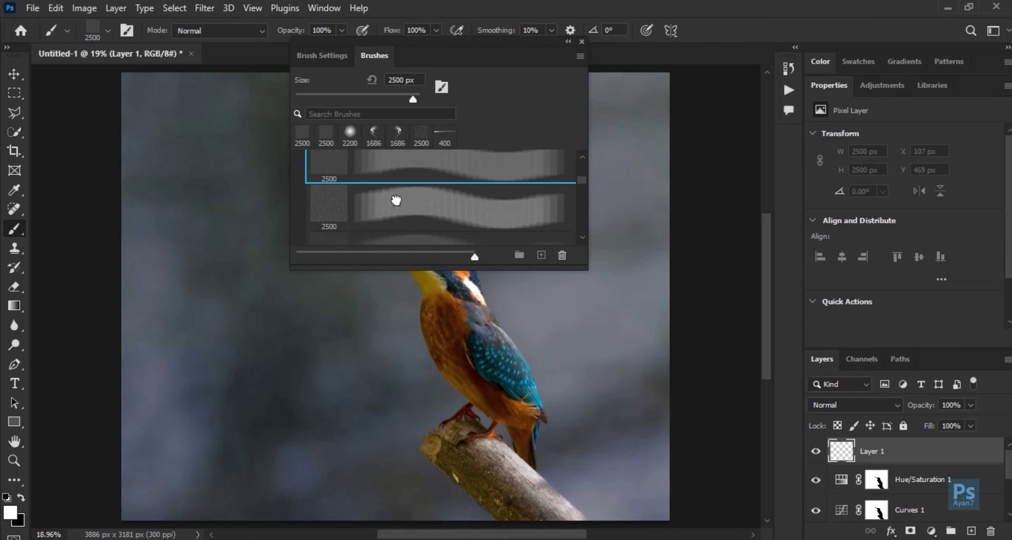
click(414, 192)
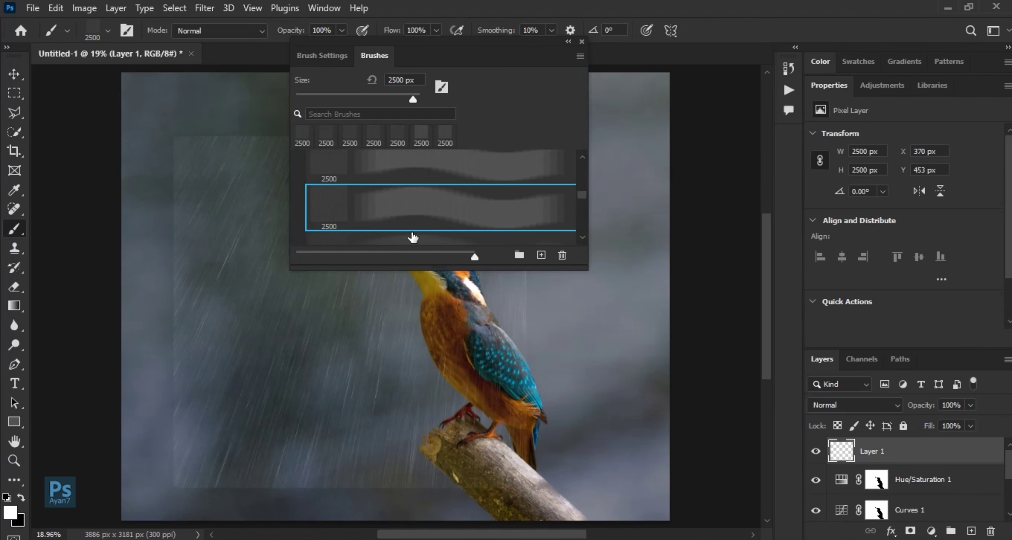
scroll(404, 213, down, 1)
scroll(418, 192, down, 2)
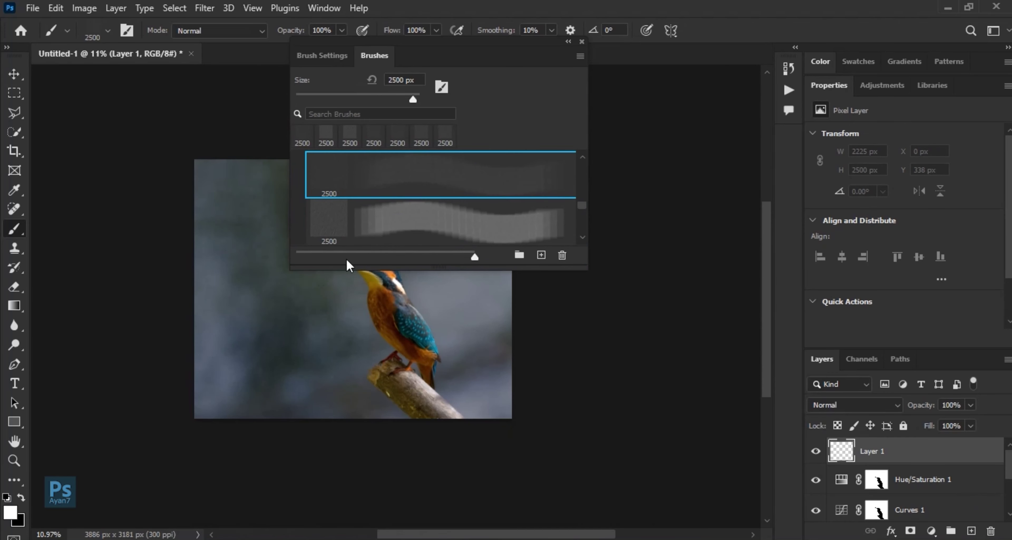
- Stamp rain on Layer 1, flip it horizontally and scale it over the whole canvas
click(353, 283)
key(ctrl+t)
right_click(395, 162)
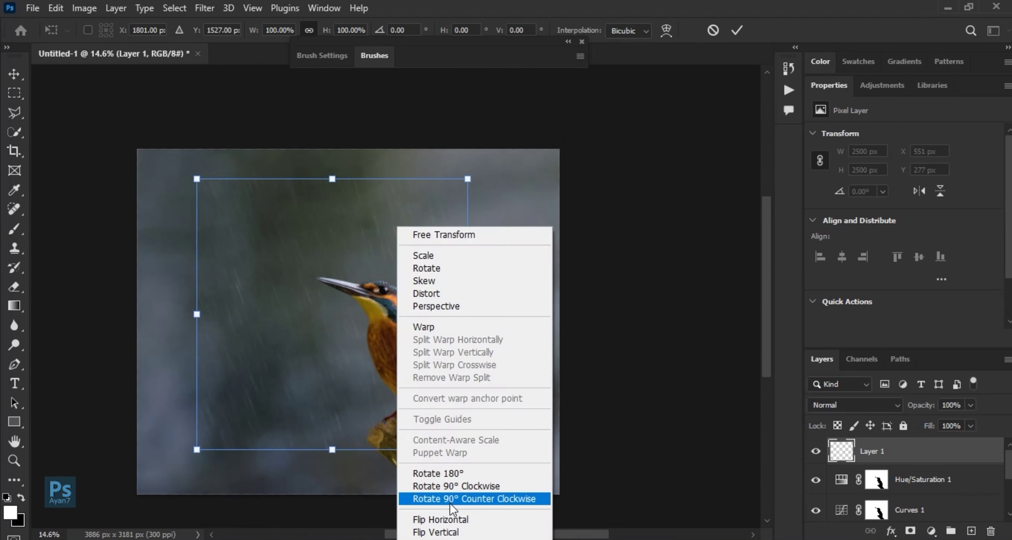
click(440, 518)
drag(463, 187, 146, 444)
key(Return)
key(z)
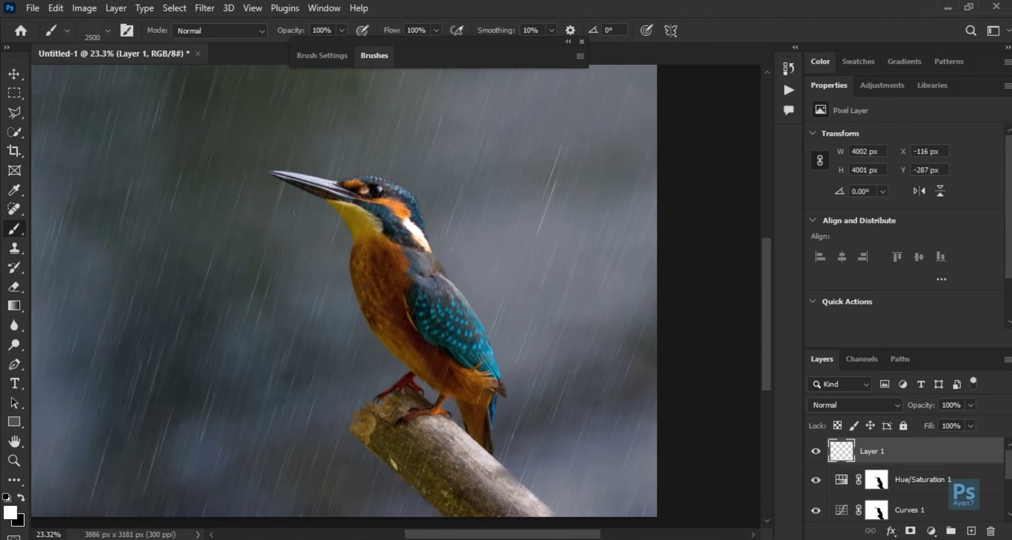
drag(438, 212, 456, 279)
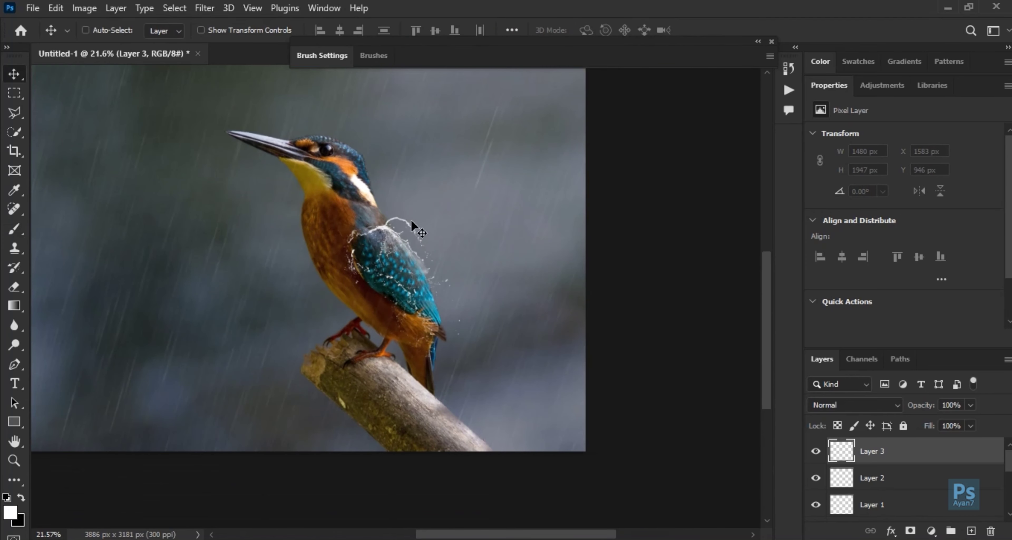
- Rotate the splash near upright and move it onto the bird's back
key(ctrl+t)
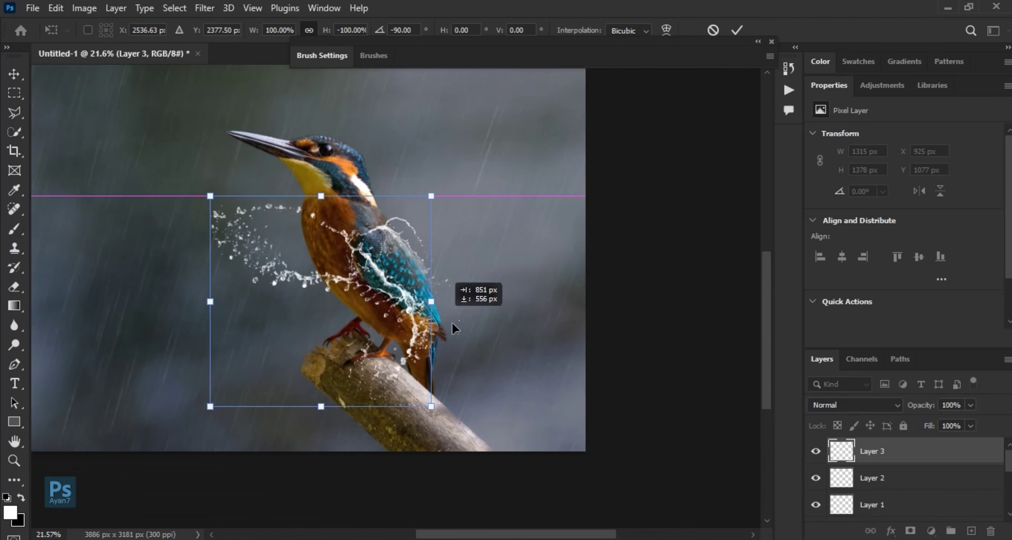
drag(410, 314, 476, 377)
mouse_move(409, 346)
mouse_down()
mouse_move(429, 358)
mouse_move(437, 423)
mouse_move(397, 278)
mouse_up()
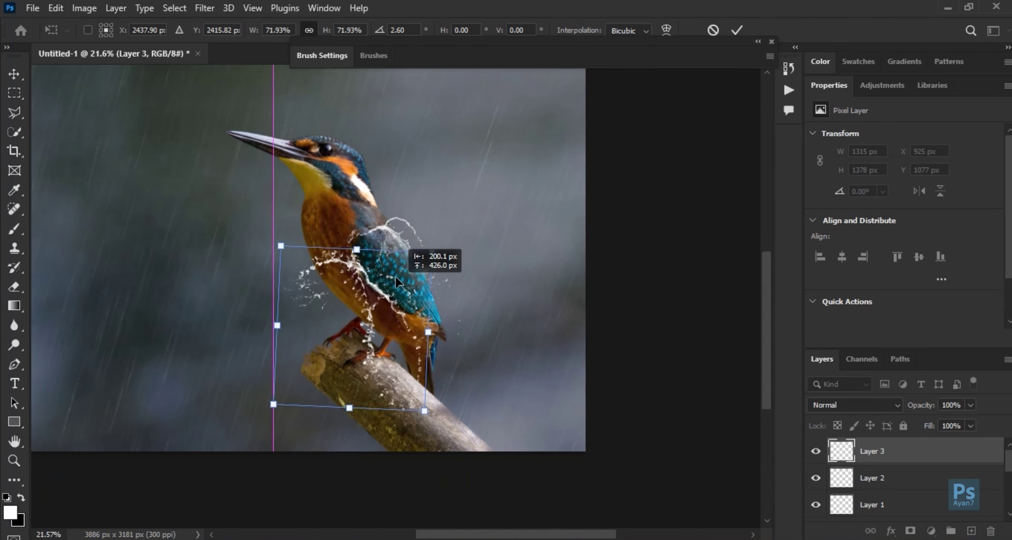
key(Return)
- Move, rotate and enlarge another splash around the bird onto the branch
key(b)
right_click(515, 271)
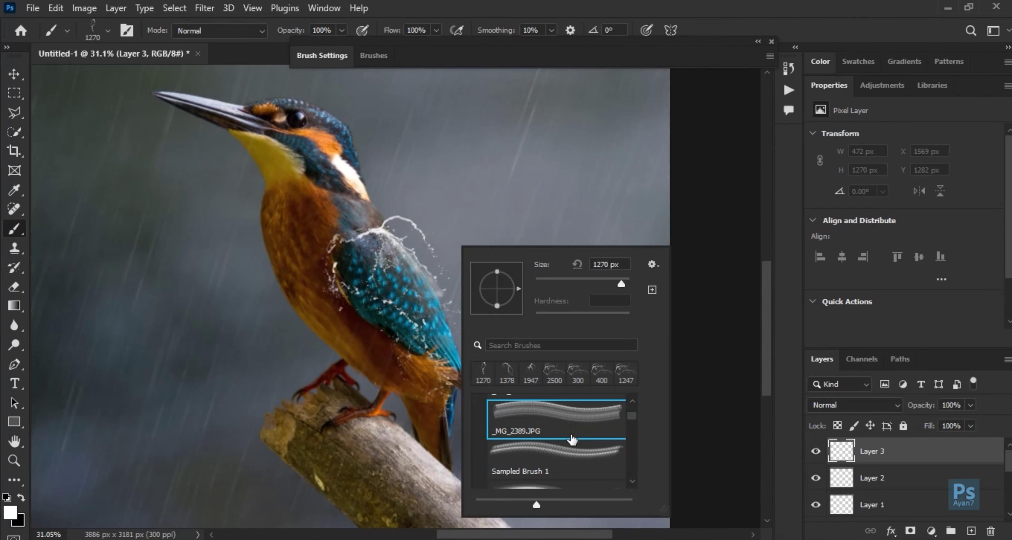
key(Return)
key(ctrl+minus)
key(ctrl+t)
mouse_move(292, 237)
mouse_down()
mouse_move(464, 200)
mouse_move(499, 377)
mouse_up()
key(Return)
- Erase the unwanted part of the branch splash
key(e)
scroll(432, 360, up, 2)
drag(317, 287, 362, 289)
key(ctrl+minus)
right_click(496, 153)
key(Escape)
key(v)
- Rotate and shrink the Layer 4 splash over the branch
key(ctrl+t)
key(ctrl+plus)
key(ctrl+plus)
drag(429, 260, 542, 244)
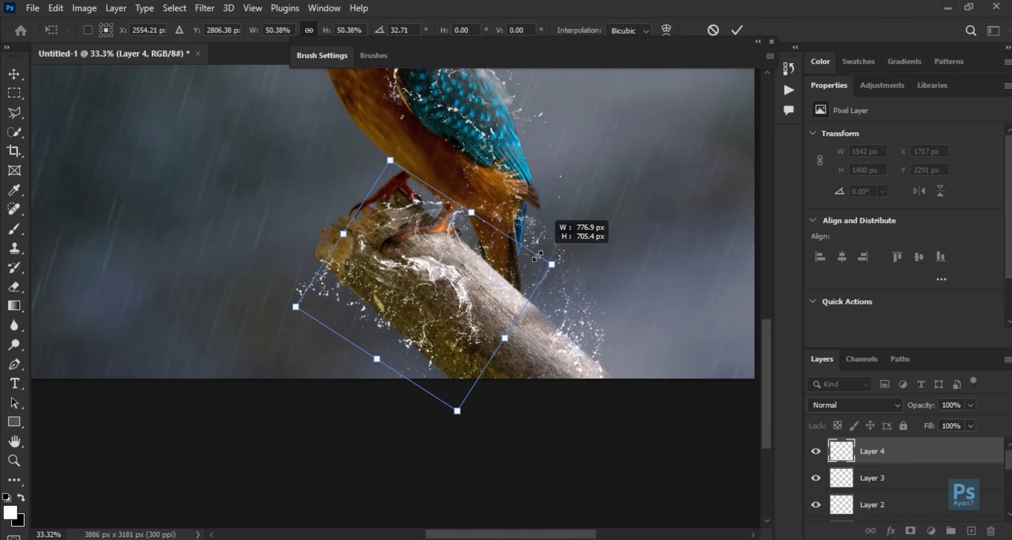
key(Return)
- Stamp the _MG_2250.JPG splash brush on a new empty layer
key(b)
key(ctrl+shift+alt+n)
key(ctrl+minus)
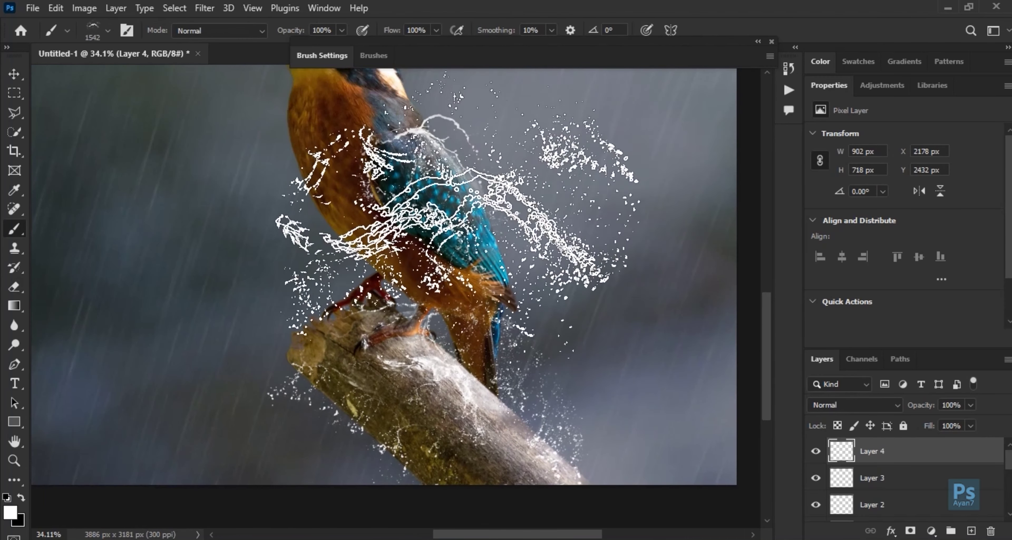
right_click(427, 246)
double_click(513, 465)
right_click(387, 178)
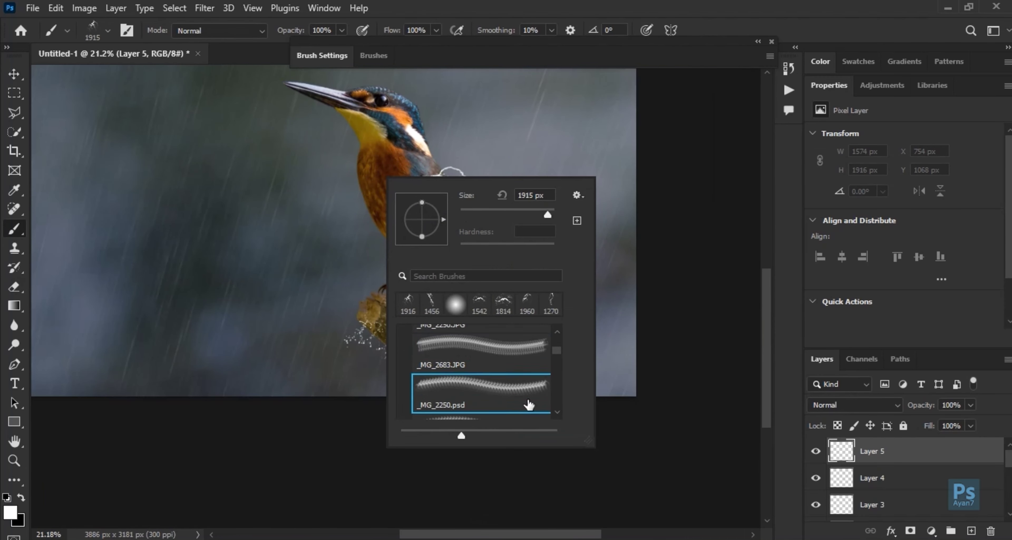
click(276, 215)
- Flip that splash vertically, then move and rotate it onto the bird's body
key(ctrl+t)
right_click(300, 180)
click(342, 483)
drag(317, 154, 441, 169)
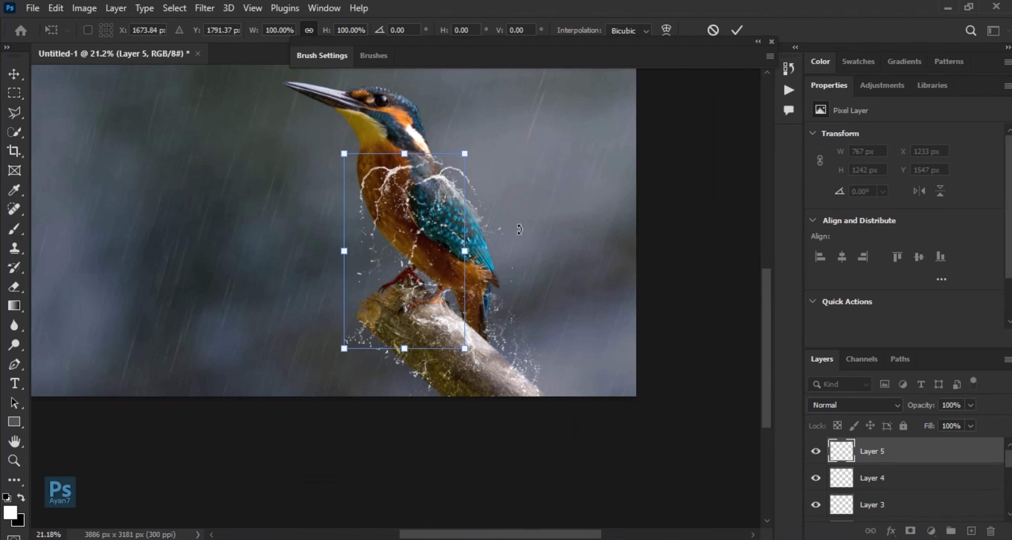
scroll(520, 229, up, 3)
drag(520, 230, 409, 212)
key(Return)
- Lasso a loose splash piece and shrink, rotate and place it on the foot
key(l)
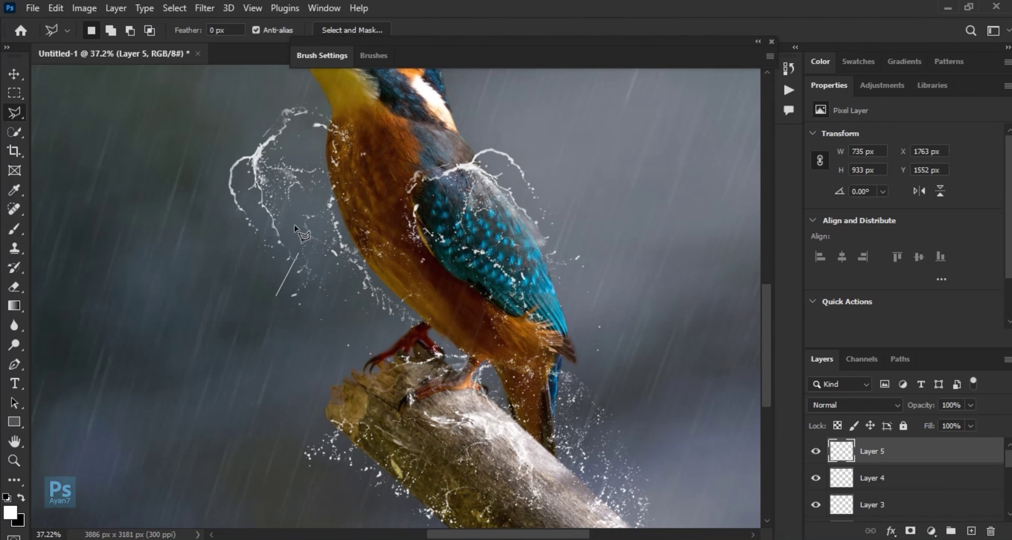
double_click(185, 276)
key(v)
mouse_move(289, 169)
mouse_down()
mouse_move(388, 175)
mouse_move(405, 243)
mouse_move(375, 292)
mouse_up()
key(ctrl+t)
drag(464, 275, 462, 411)
drag(431, 336, 420, 327)
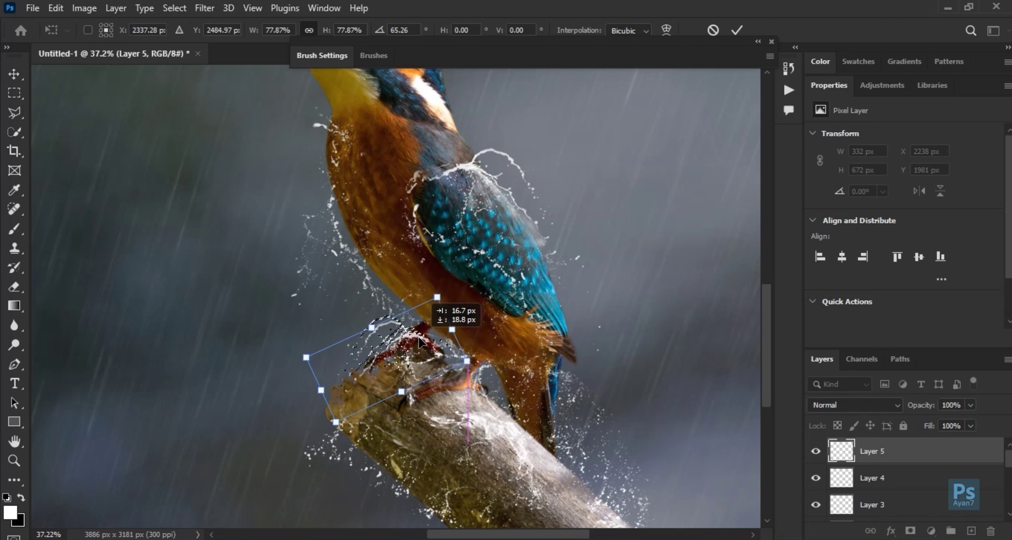
key(Return)
- Rotate, slightly enlarge and position a new splash beside the bird's head
key(e)
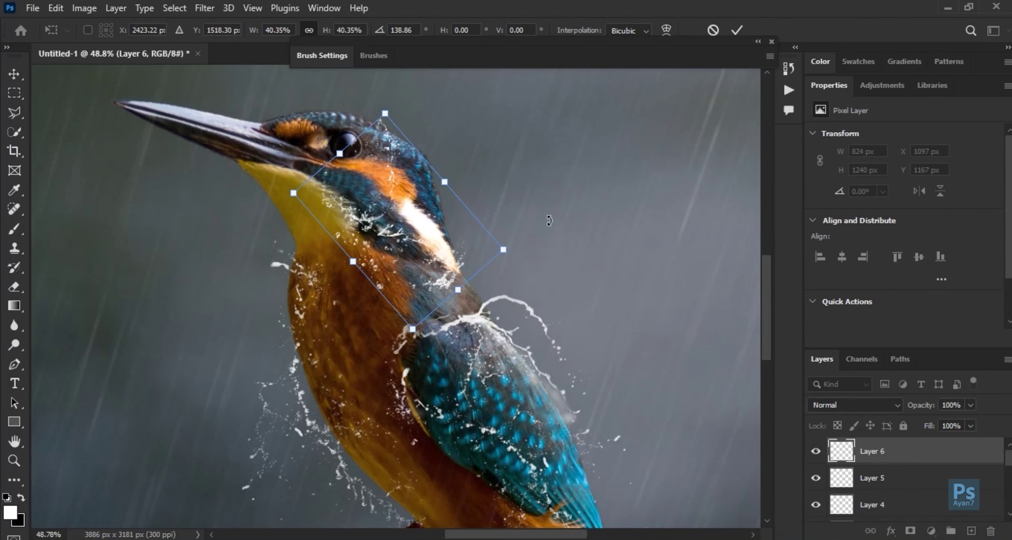
drag(549, 221, 540, 177)
drag(417, 214, 452, 223)
drag(286, 209, 408, 212)
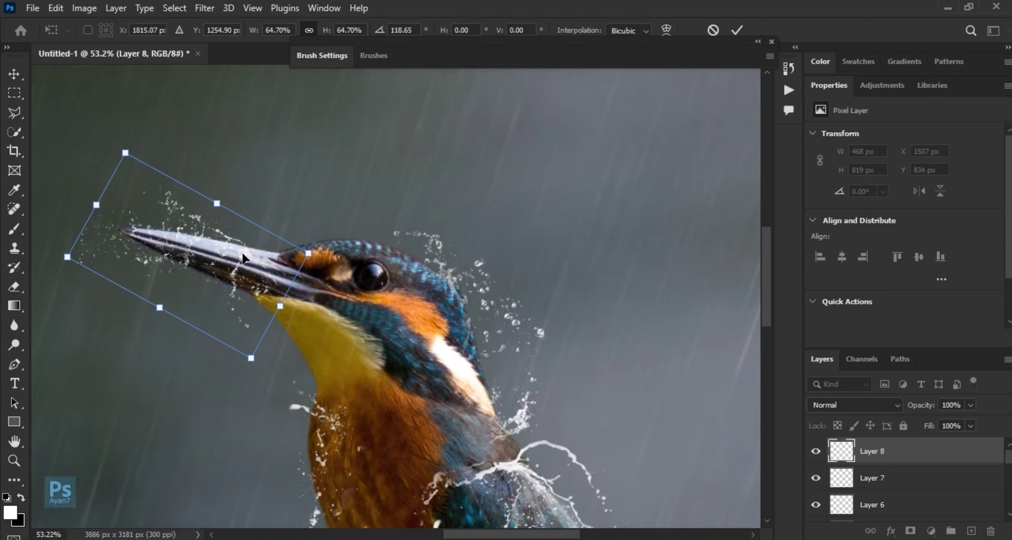
- Flip the splash horizontally and wrap it around the bird's head
right_click(242, 258)
click(317, 518)
drag(204, 294, 263, 267)
key(Return)
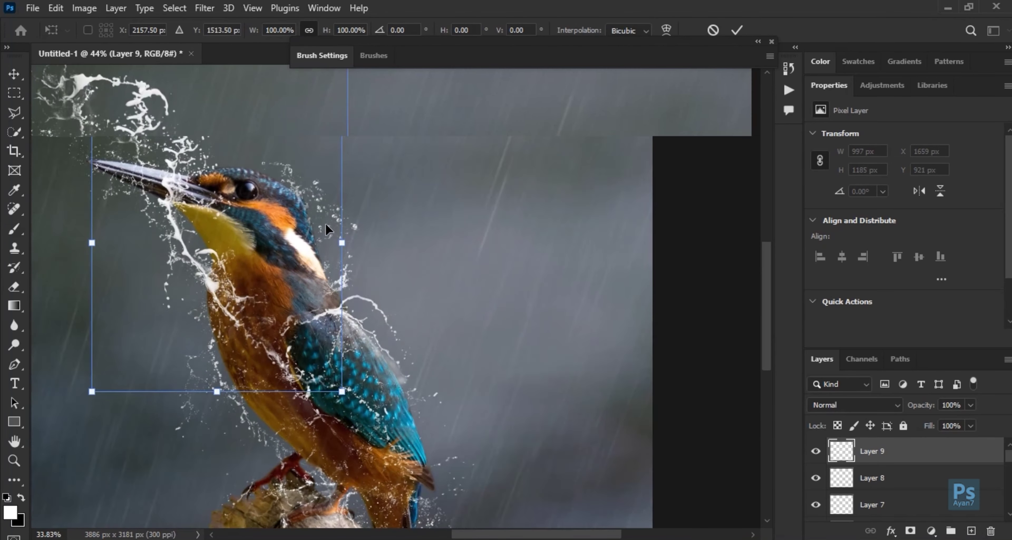
key(Return)
- Erase excess splash, keeping the layer in Normal blend mode
key(e)
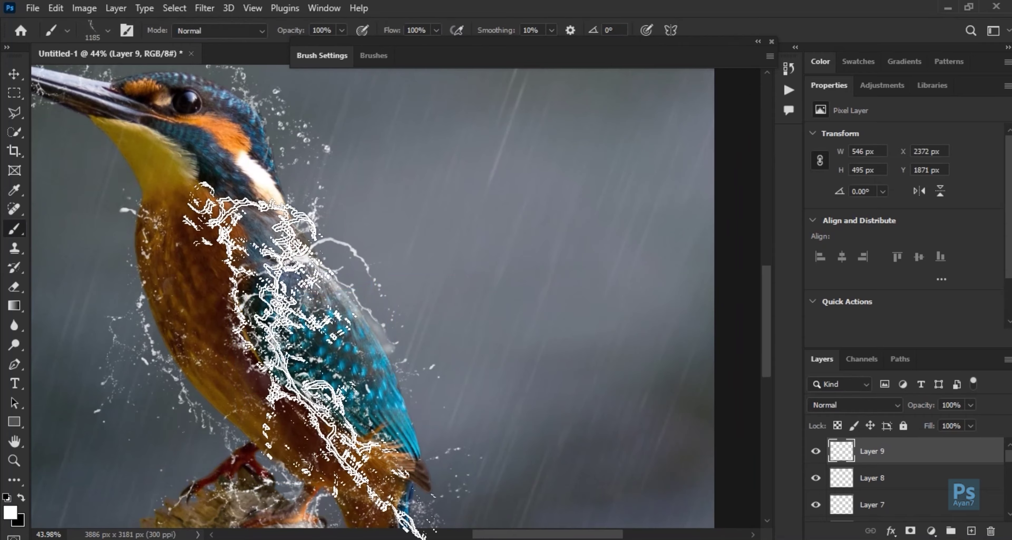
key(ctrl+minus)
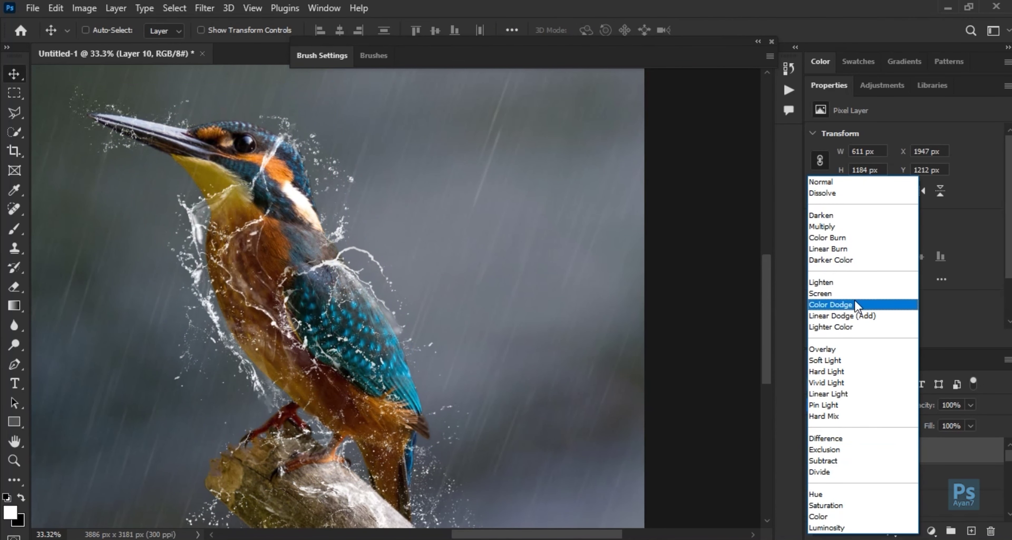
click(856, 181)
key(e)
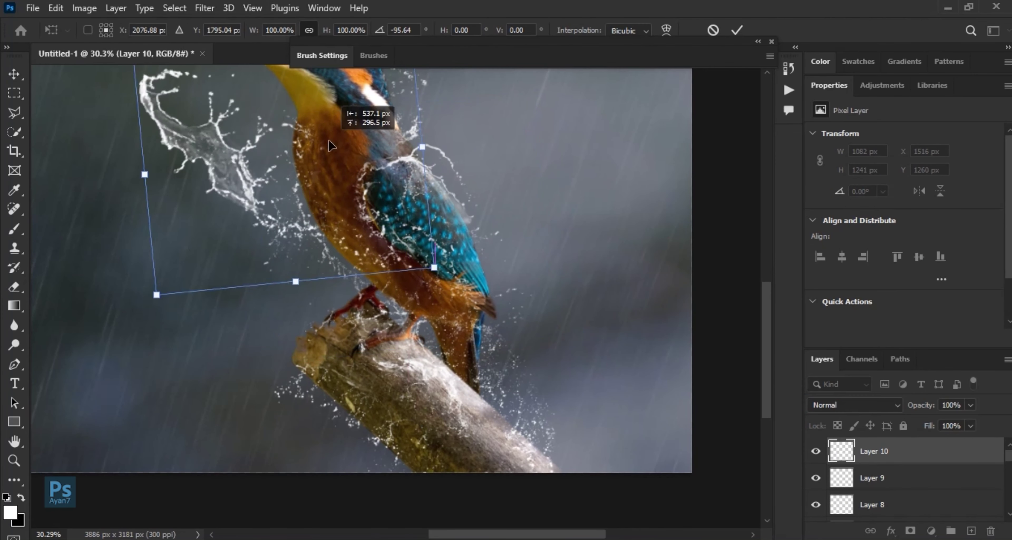
- Turn the next splash upside down, then scale and reposition it on the bird
right_click(233, 147)
click(275, 400)
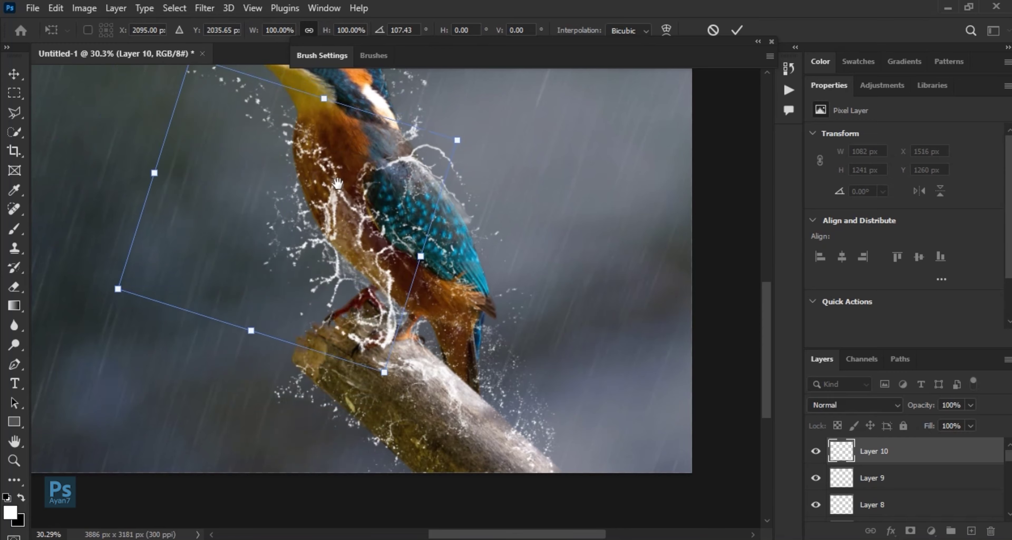
drag(356, 293, 529, 279)
key(Return)
key(e)
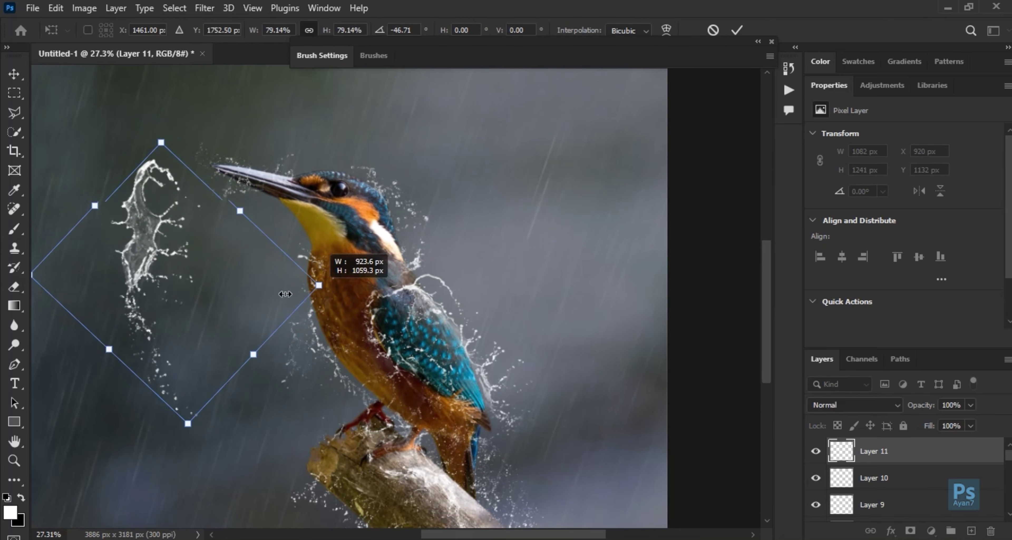
- Rotate and scale a splash into place left of the beak
drag(341, 288, 203, 251)
scroll(379, 298, up, 3)
mouse_move(393, 146)
mouse_down()
mouse_move(283, 466)
mouse_move(356, 227)
mouse_move(403, 188)
mouse_move(296, 367)
mouse_up()
key(Return)
key(e)
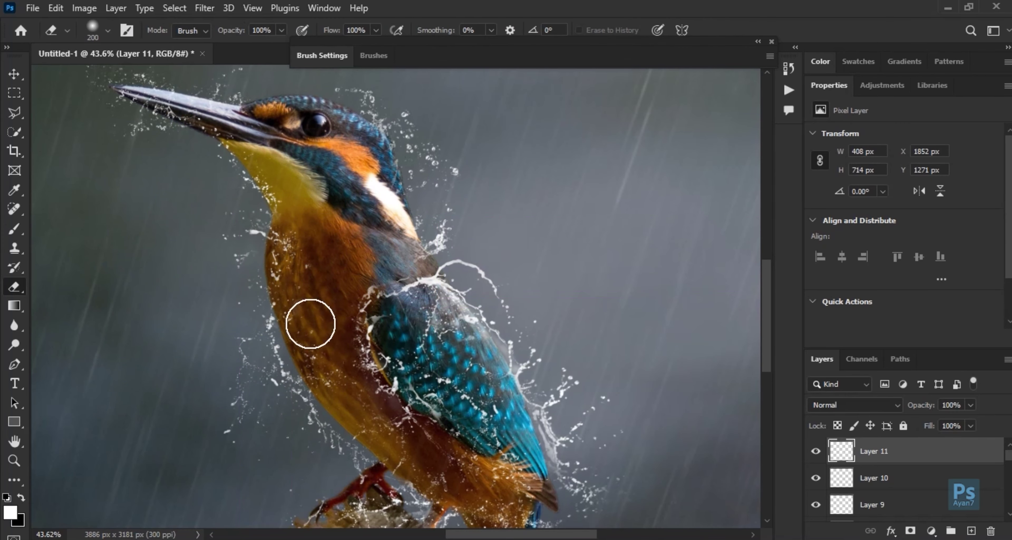
- Switch to the _MG_2309.JPG splash brush
scroll(311, 324, down, 2)
right_click(553, 289)
click(520, 398)
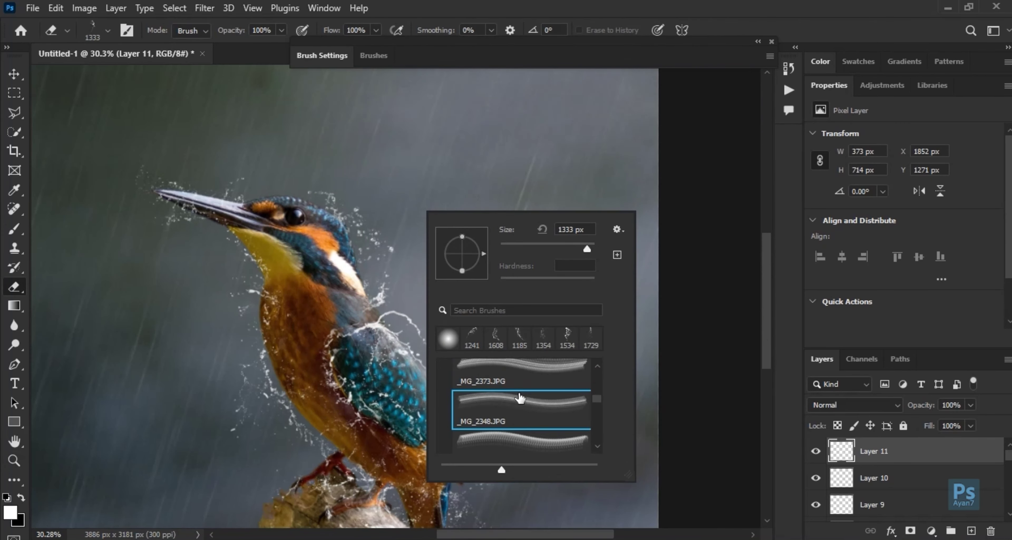
scroll(523, 405, down, 2)
click(475, 377)
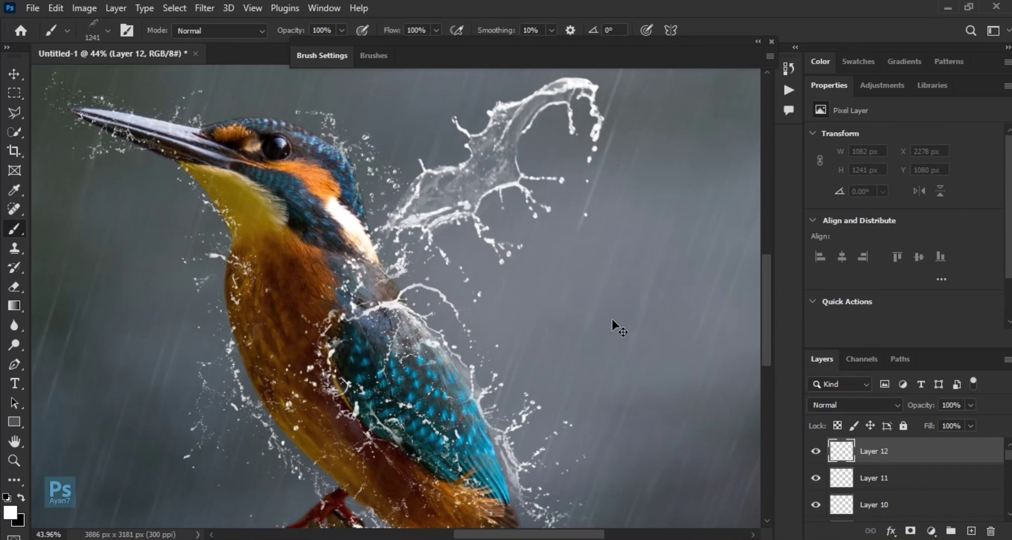
- Rotate, enlarge and shift the new splash to arc above the bird's back
key(ctrl+t)
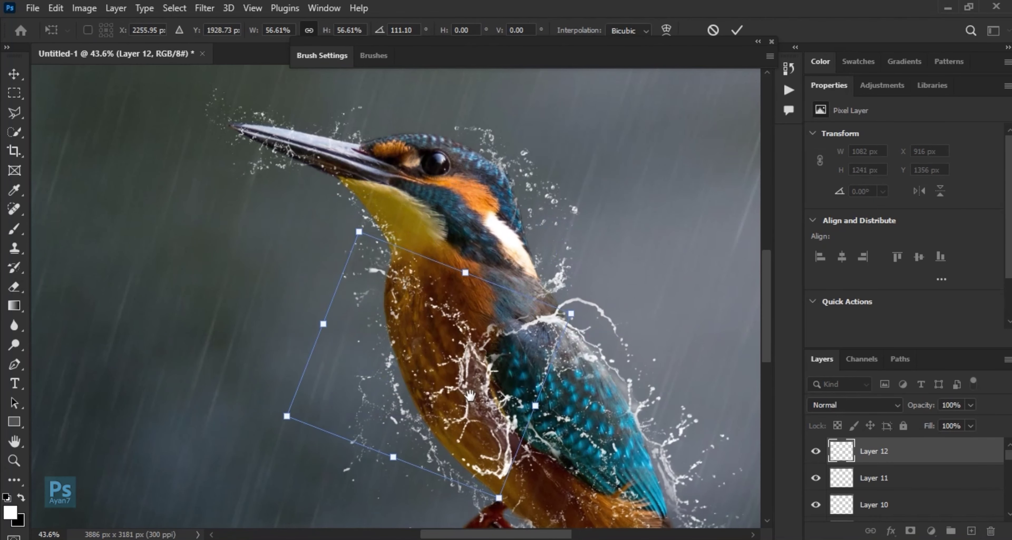
mouse_move(452, 337)
mouse_down()
mouse_move(420, 361)
mouse_move(485, 362)
mouse_up()
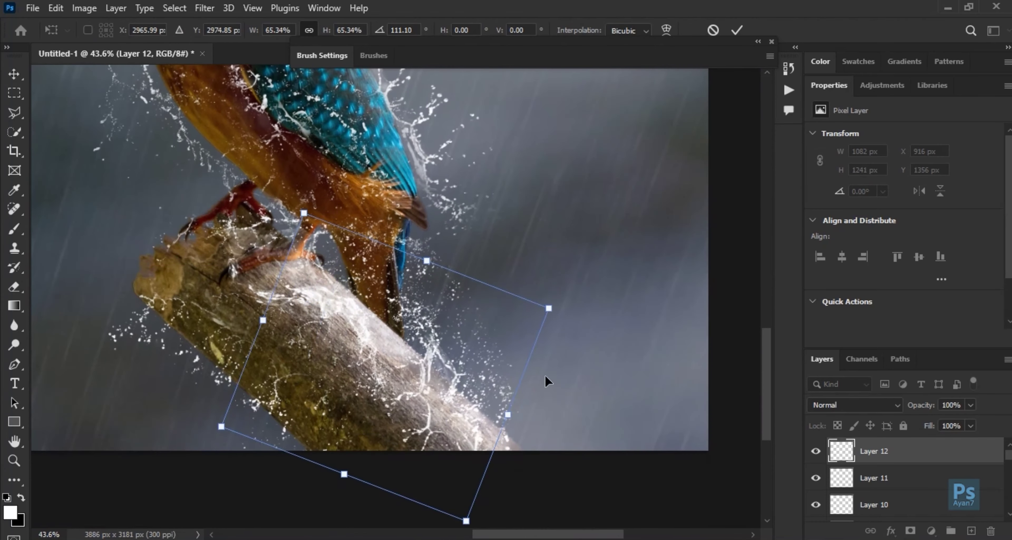
drag(547, 379, 238, 259)
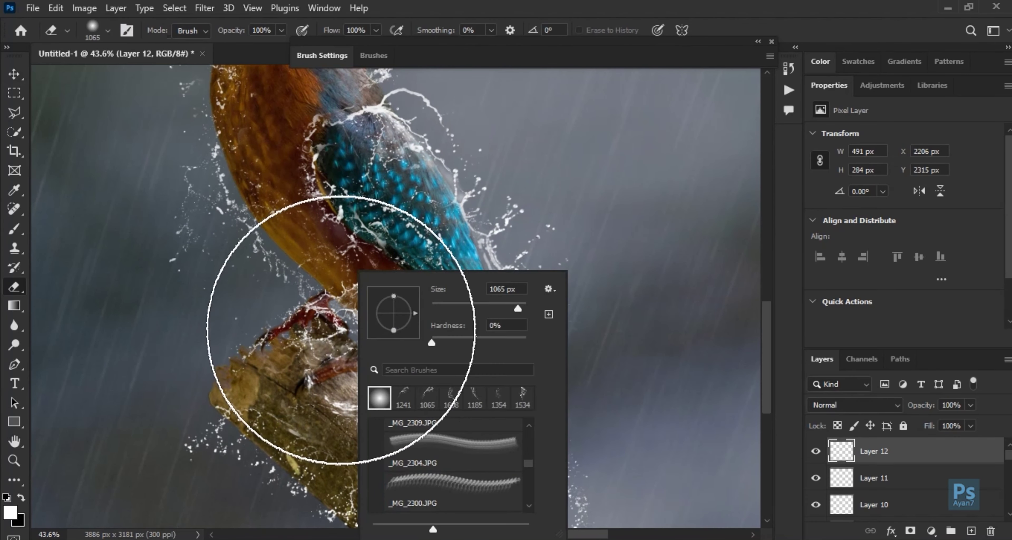
scroll(548, 421, down, 2)
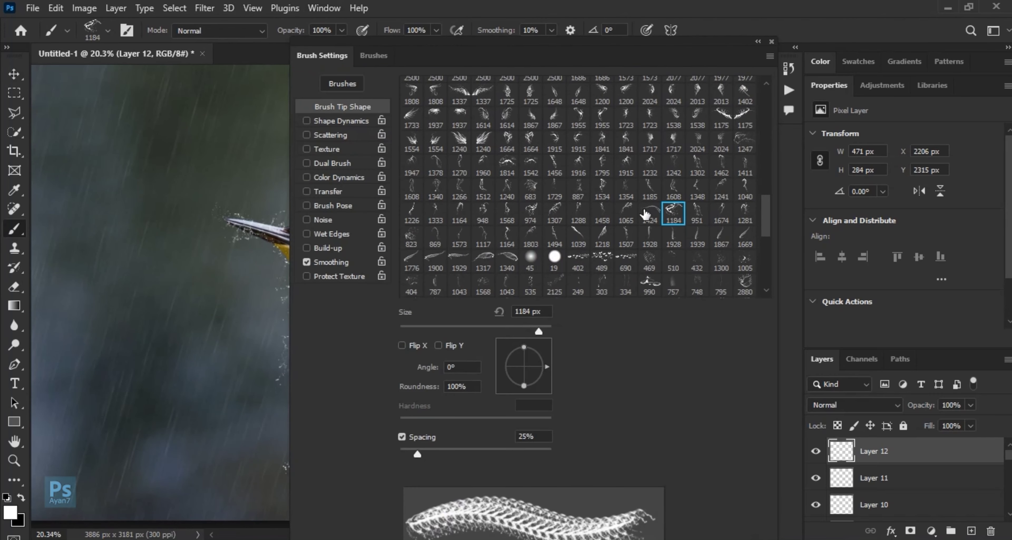
- Try several splash brush tips, then show stroke previews and enlarge the brush list beside the canvas
click(507, 259)
click(578, 234)
click(673, 212)
click(531, 188)
scroll(527, 266, down, 1)
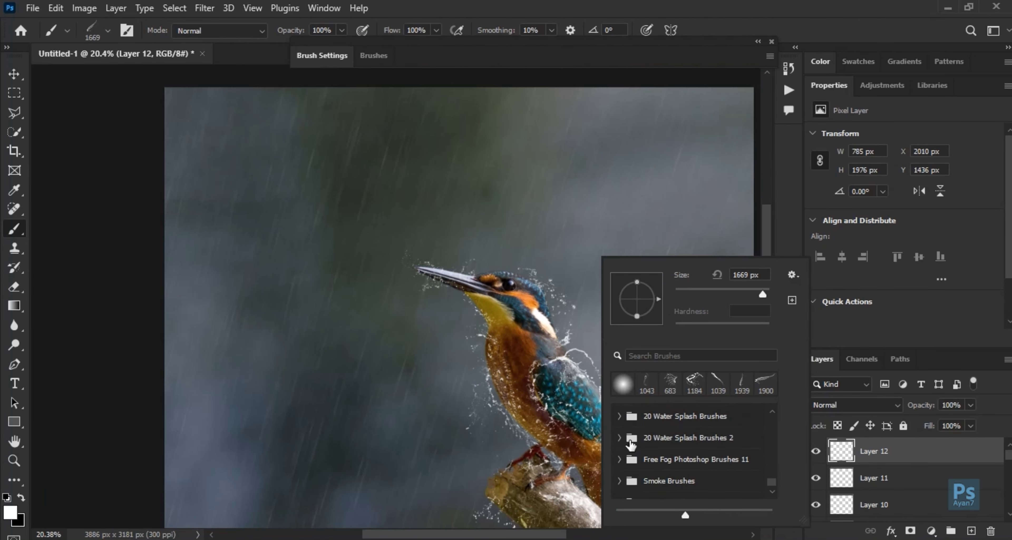
click(841, 349)
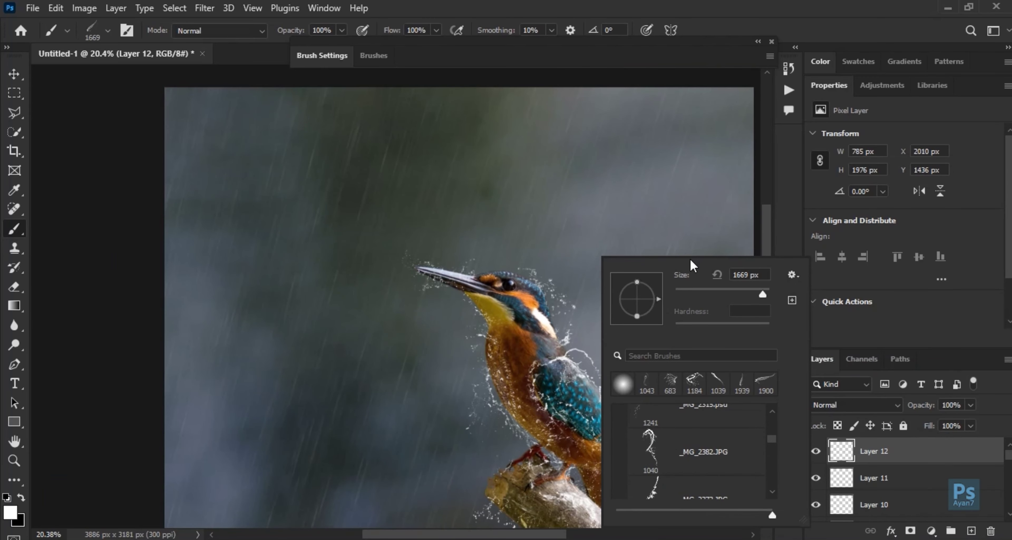
drag(625, 460, 786, 534)
drag(606, 207, 462, 129)
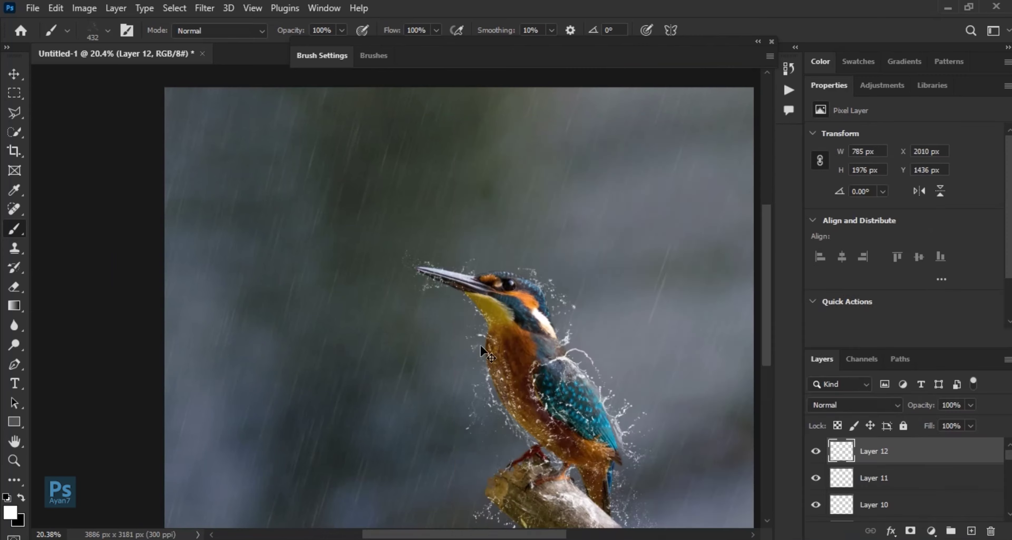
- Try the 795 px and 510 px sampled brushes and the _MG_ splash brushes
key(period)
scroll(605, 393, up, 1)
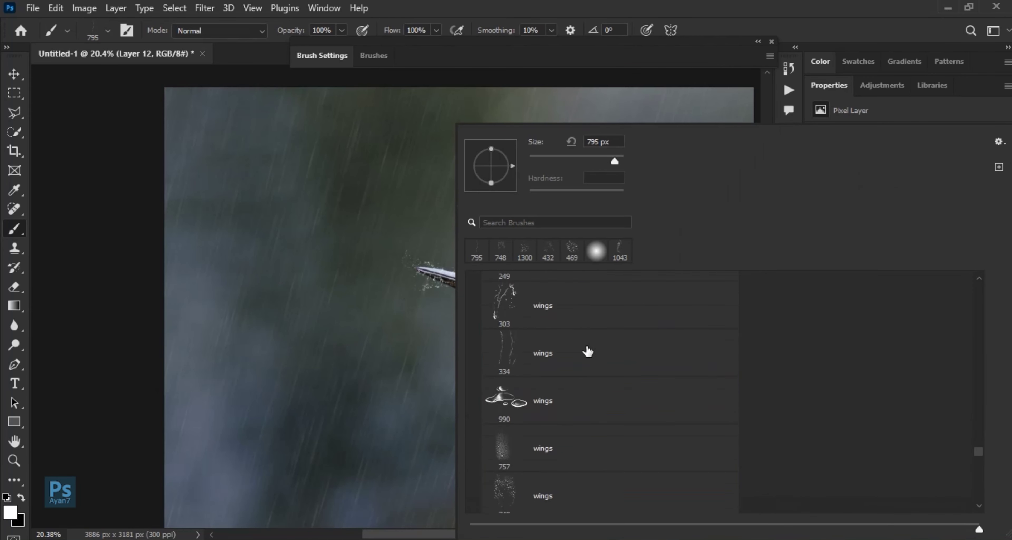
scroll(558, 341, up, 3)
click(605, 386)
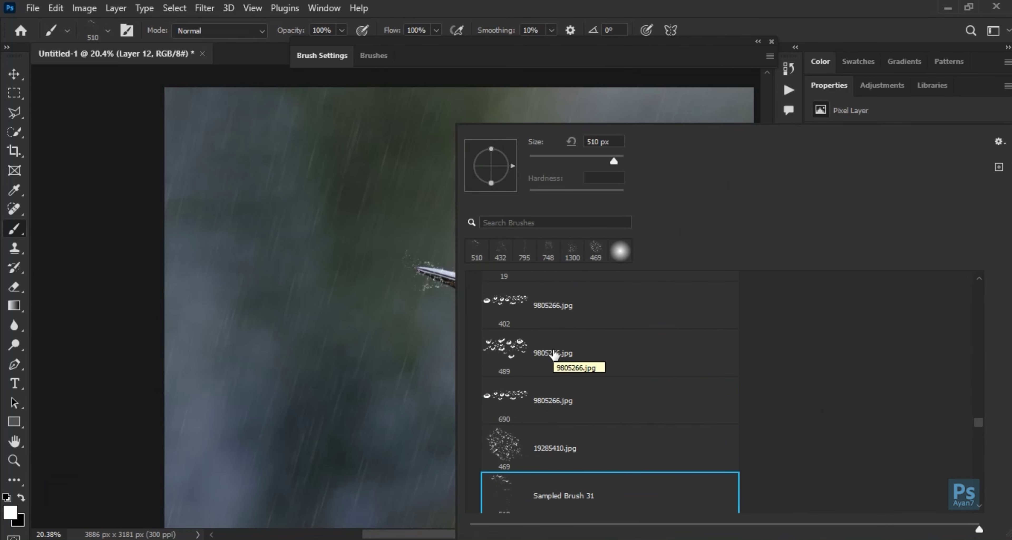
scroll(555, 361, up, 5)
click(571, 408)
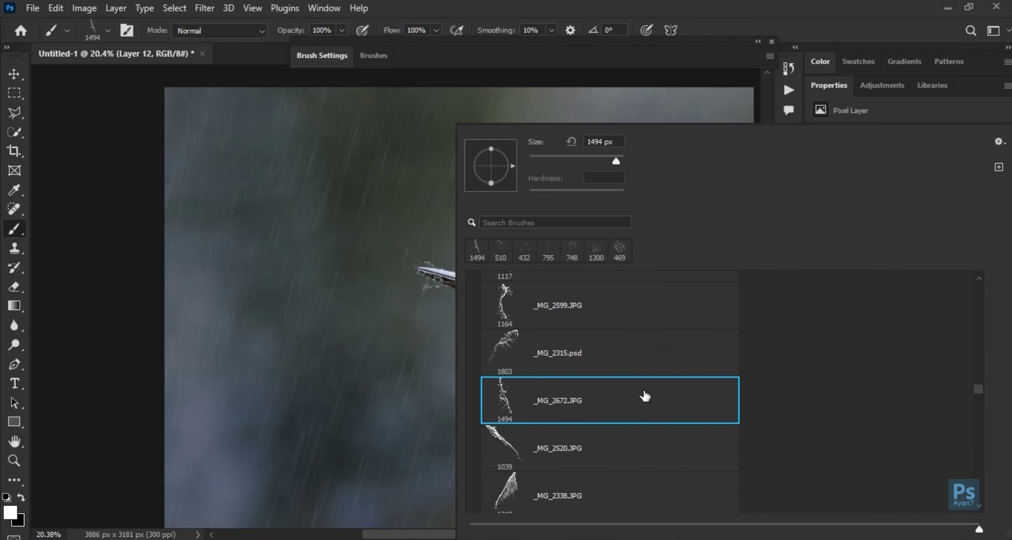
scroll(566, 393, down, 1)
click(563, 399)
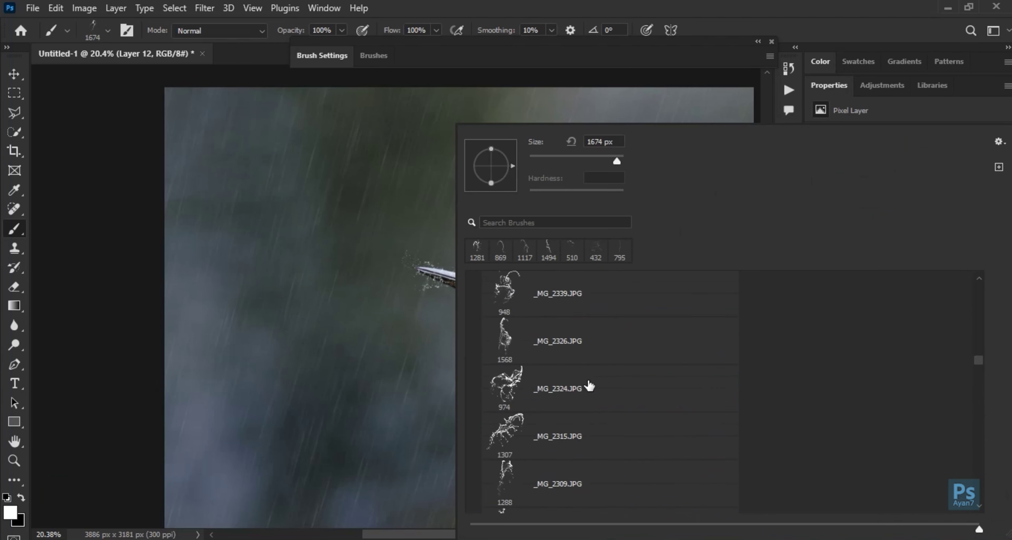
scroll(585, 343, down, 5)
scroll(561, 402, down, 2)
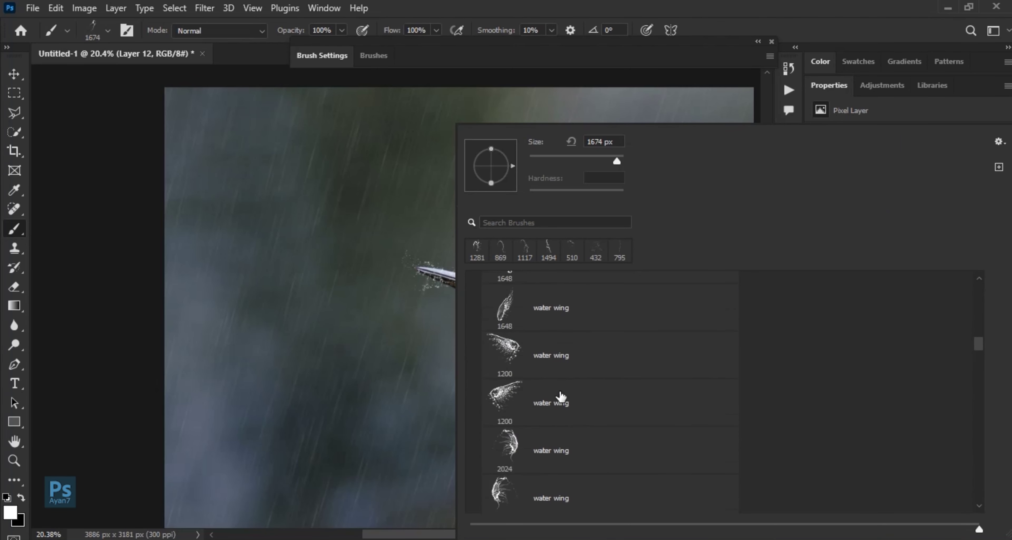
scroll(829, 390, down, 3)
scroll(576, 350, up, 5)
scroll(475, 357, up, 5)
- Collapse the Wings Of Water folder and try a 2500 px Water Splash brush
click(474, 355)
scroll(561, 436, down, 5)
scroll(562, 432, down, 15)
click(569, 436)
scroll(578, 438, down, 3)
scroll(570, 424, down, 2)
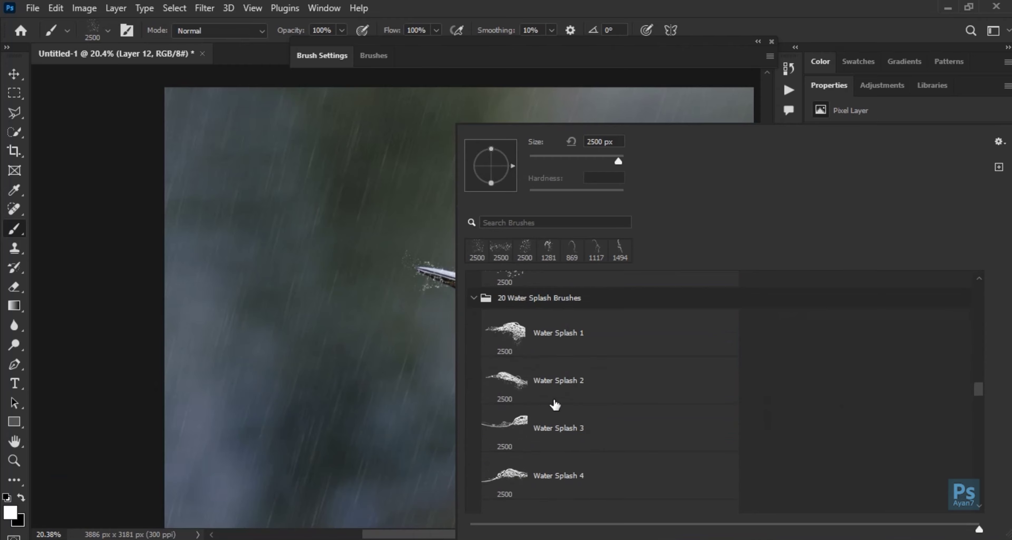
double_click(548, 398)
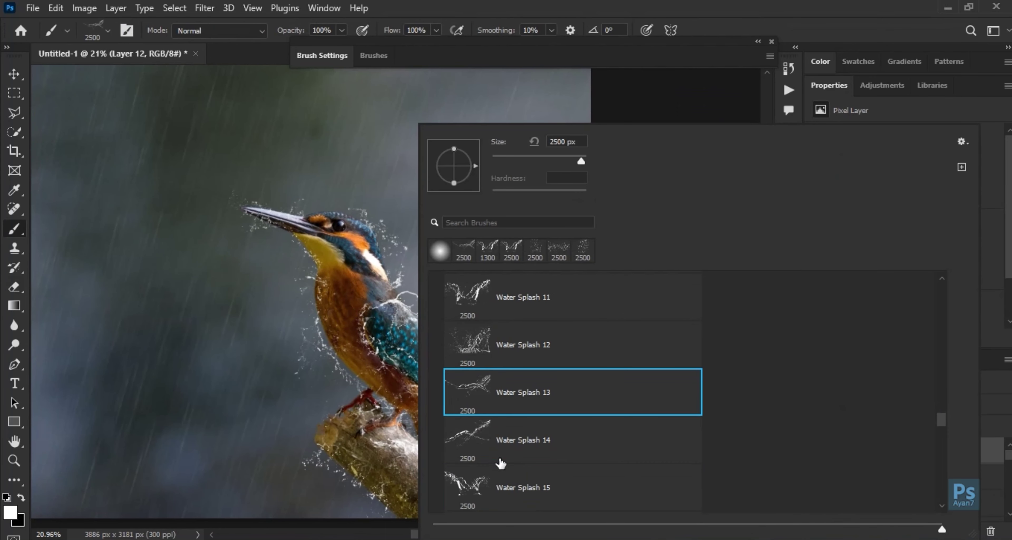
- Select the 2880 px Splash 1 brush from Free Water Splash photoshop Brushes
scroll(478, 432, down, 10)
scroll(925, 392, up, 15)
click(588, 336)
scroll(544, 437, down, 5)
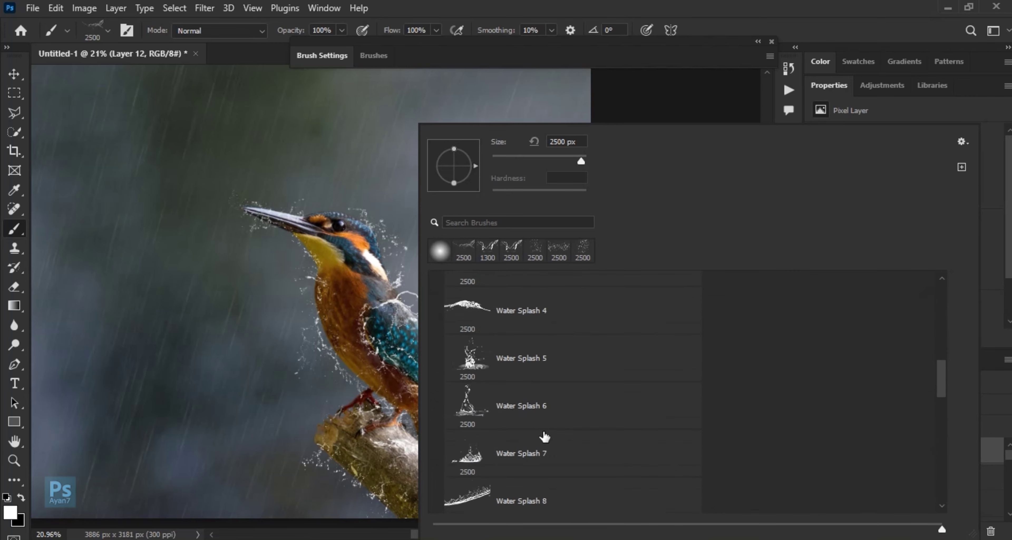
scroll(514, 362, up, 10)
click(471, 395)
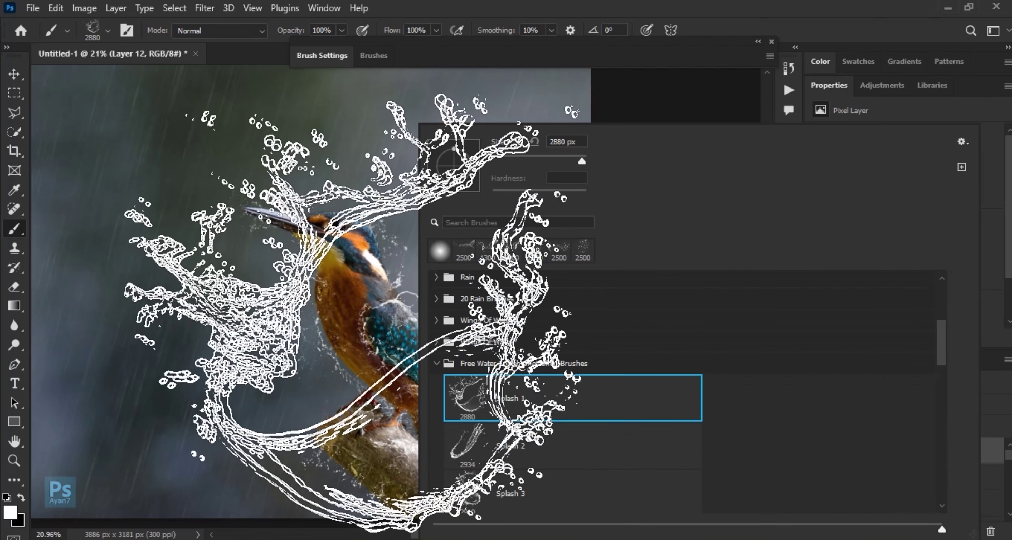
scroll(453, 394, down, 3)
scroll(365, 438, up, 5)
scroll(346, 380, up, 5)
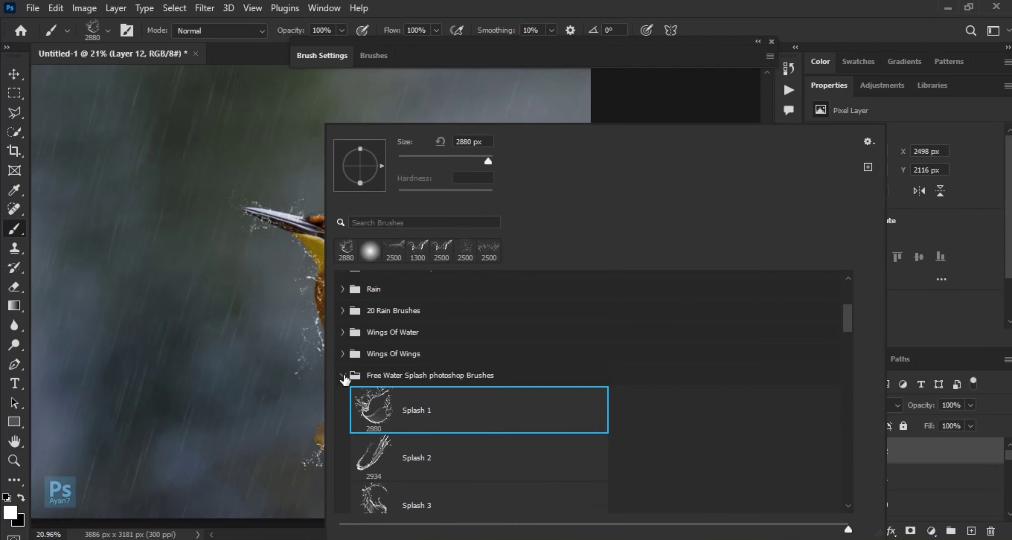
click(346, 378)
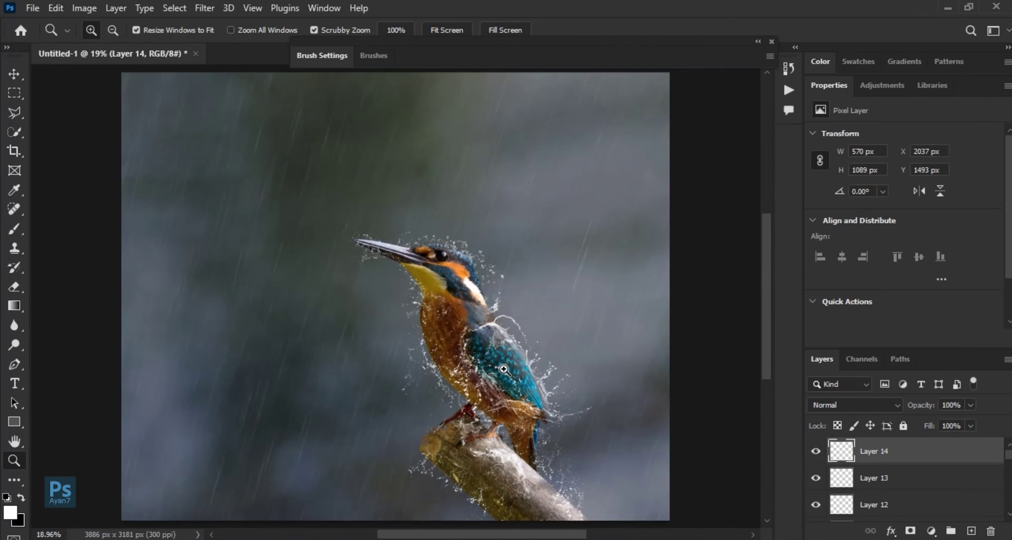
- Zoom in on the kingfisher's head and back out, then add a Color Lookup adjustment layer
click(931, 531)
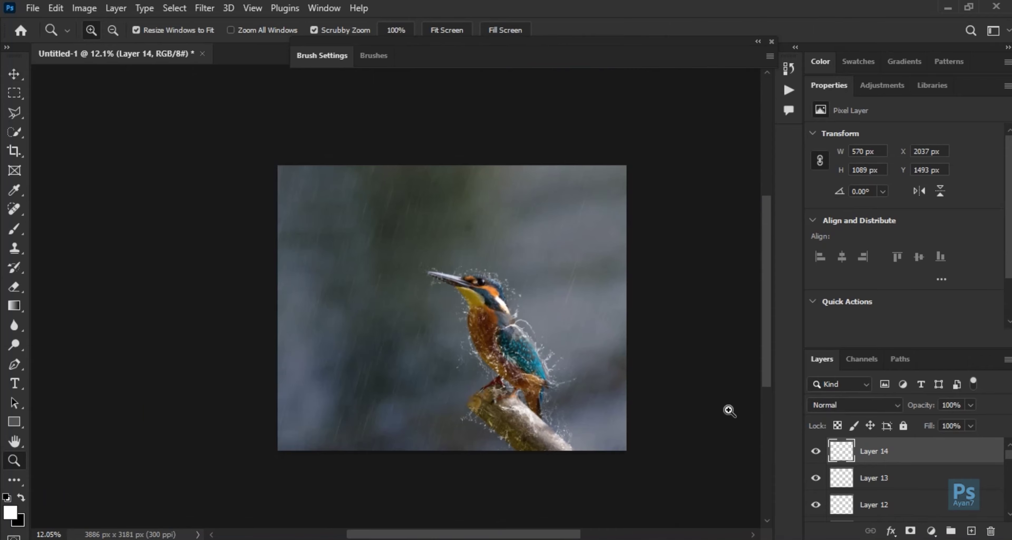
drag(480, 332, 550, 332)
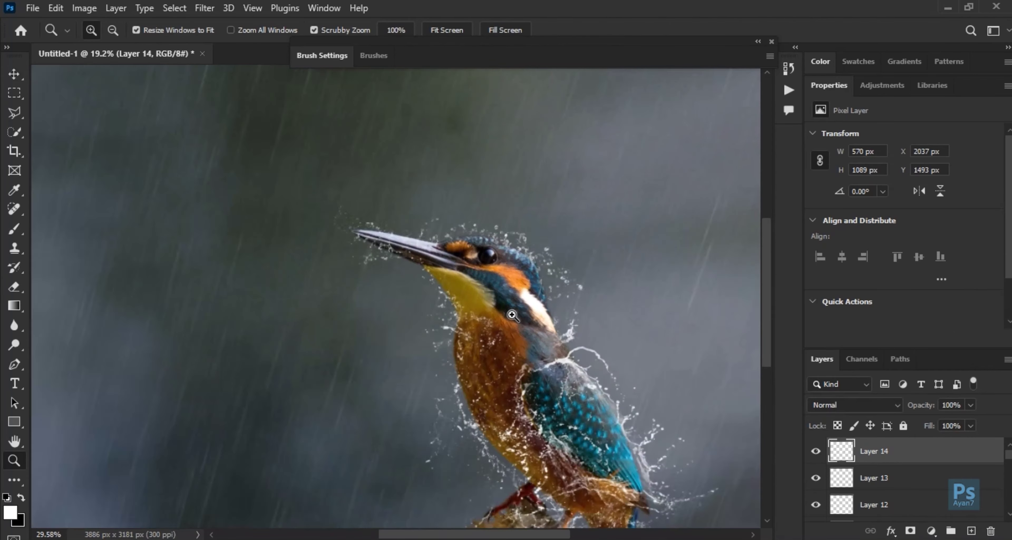
click(932, 531)
click(935, 455)
- Try the 2Strip.look, Bleach Bypass and Candlelight.CUBE LUTs on the Color Lookup layer
click(917, 135)
click(884, 165)
click(932, 136)
click(877, 210)
key(Down)
- Step through the LUT presets to Bleach Bypass.look and lower Color Lookup 1 opacity to 20%
drag(603, 217, 558, 285)
key(Down)
key(Down)
key(Down)
key(Down)
key(Down)
key(Down)
key(Down)
key(Down)
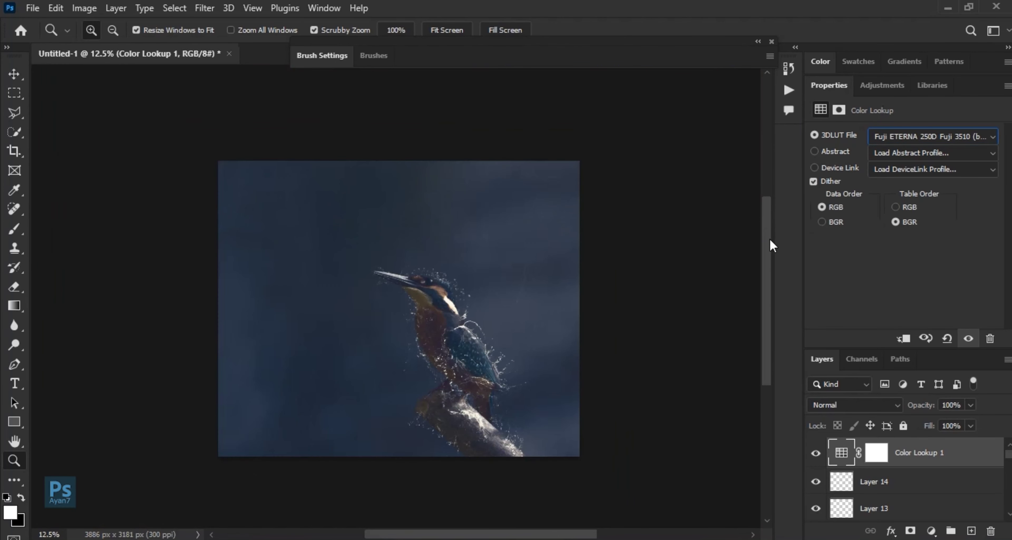
key(Down)
key(Down)
key(Down)
key(Down)
key(Down)
key(Down)
key(Down)
key(Down)
key(Down)
key(Down)
key(Down)
key(Down)
key(Down)
key(Down)
key(Down)
key(Up)
key(Up)
key(Home)
key(Down)
key(Down)
key(Down)
key(Up)
drag(899, 427, 918, 425)
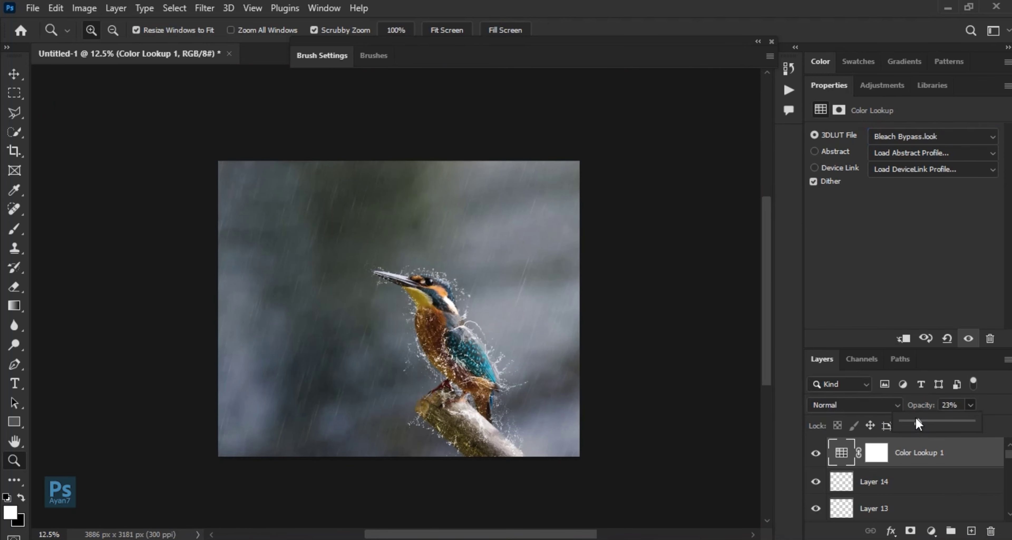
- Add a Hue/Saturation adjustment layer that cuts saturation to -51
drag(436, 351, 468, 351)
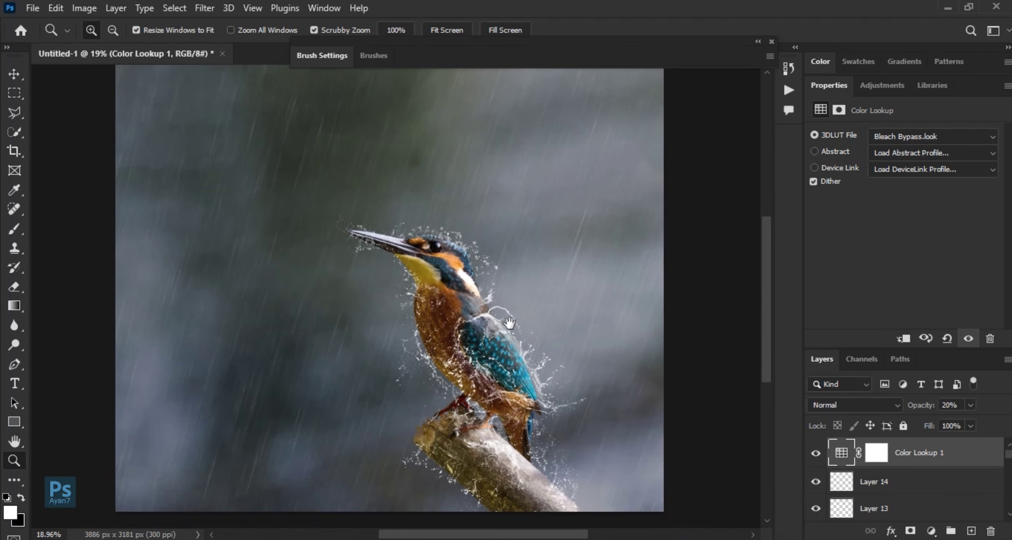
click(932, 531)
click(940, 381)
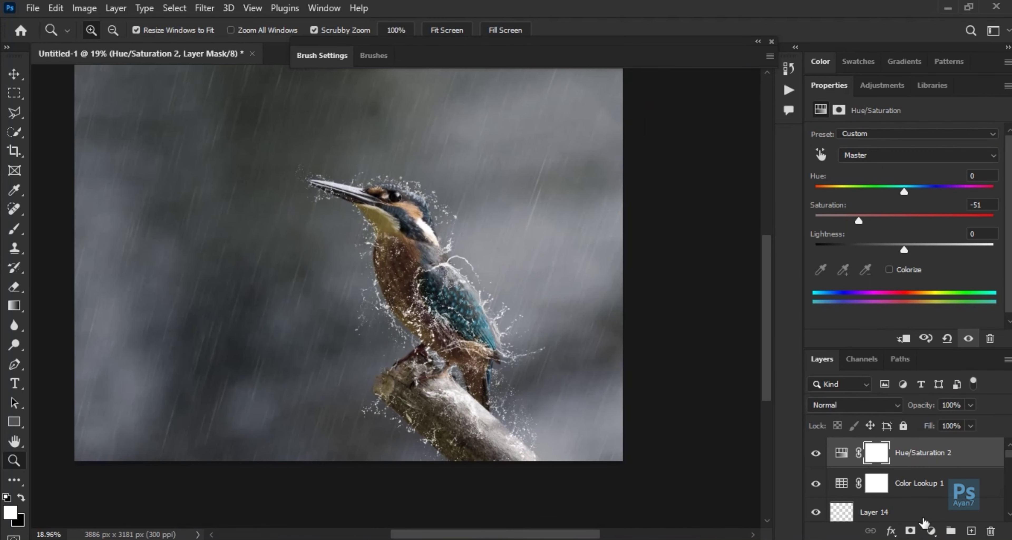
click(932, 531)
click(931, 531)
- Add empty Layer 15 on top and bring up the brush presets
click(971, 531)
key(b)
right_click(458, 126)
scroll(493, 357, up, 5)
click(483, 364)
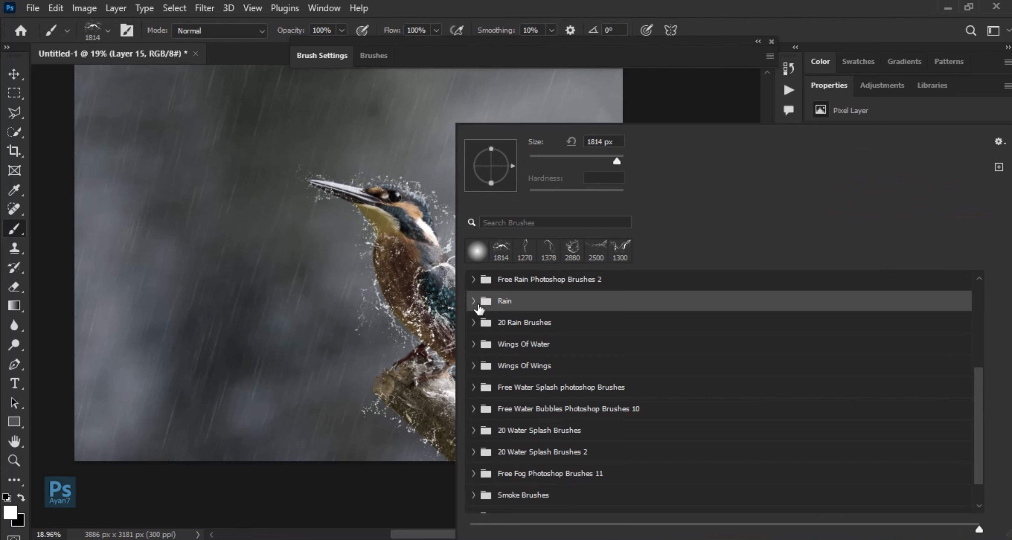
- Pick the 2500 px rain brush from Free Rain Photoshop Brushes 2
click(480, 309)
double_click(507, 387)
right_click(397, 126)
scroll(435, 334, up, 2)
click(413, 348)
click(413, 326)
double_click(479, 357)
scroll(358, 240, down, 2)
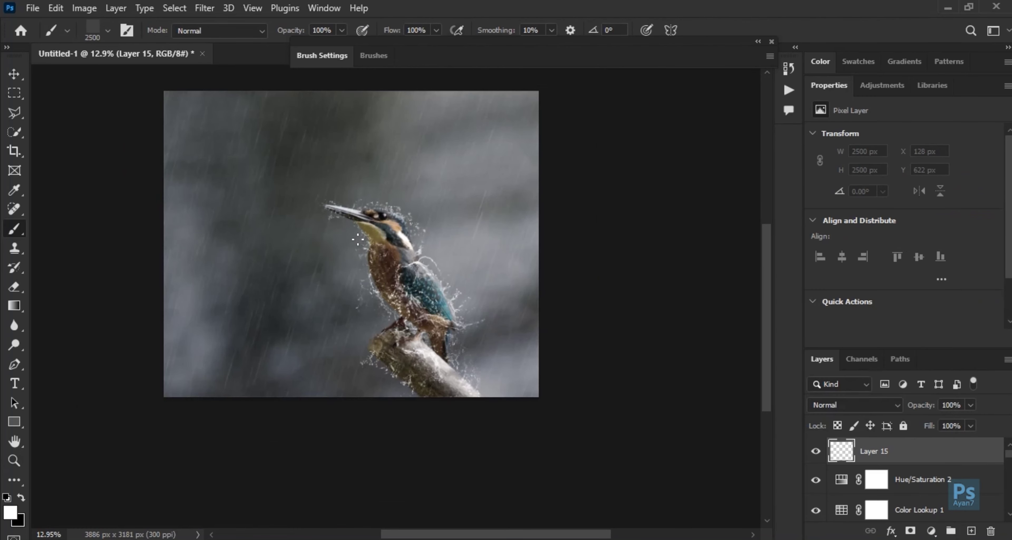
- Stamp rain streaks, enlarge them past the canvas edges and rotate about ten degrees
click(358, 240)
key(ctrl+t)
drag(475, 362, 542, 424)
drag(605, 117, 603, 154)
drag(531, 431, 531, 504)
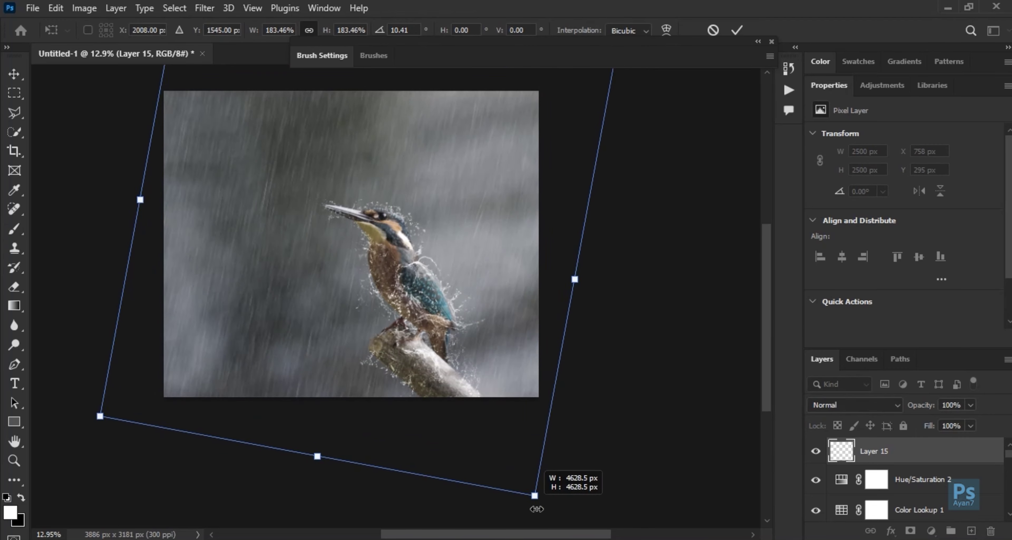
key(Return)
- Lower the rain layer's opacity to 15%
scroll(367, 236, up, 2)
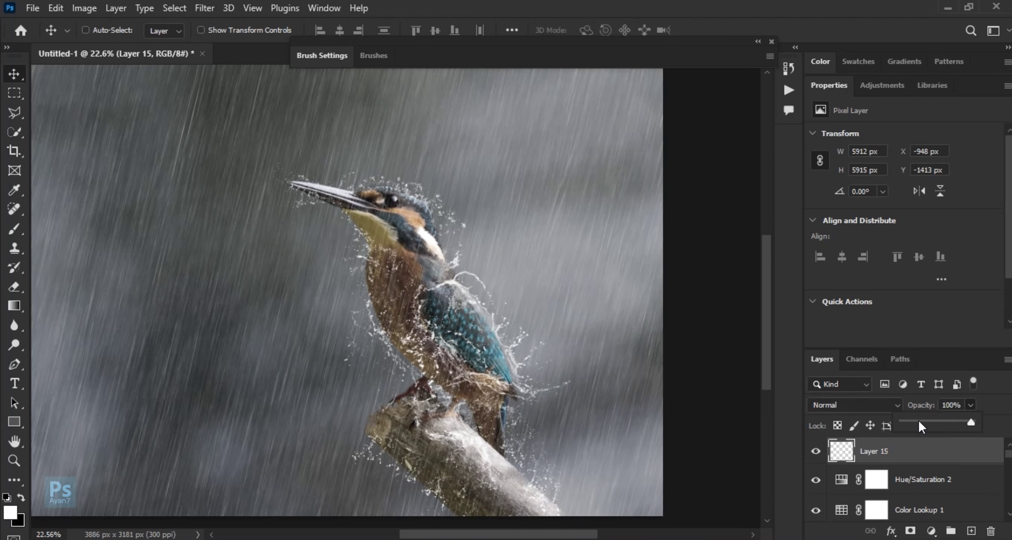
click(920, 420)
key(z)
drag(452, 291, 446, 291)
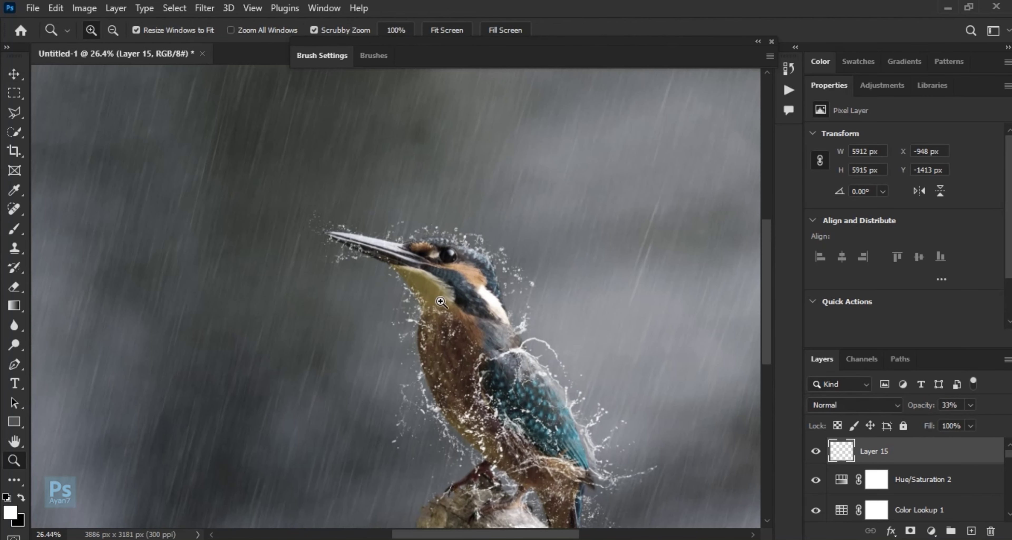
scroll(445, 291, down, 2)
key(e)
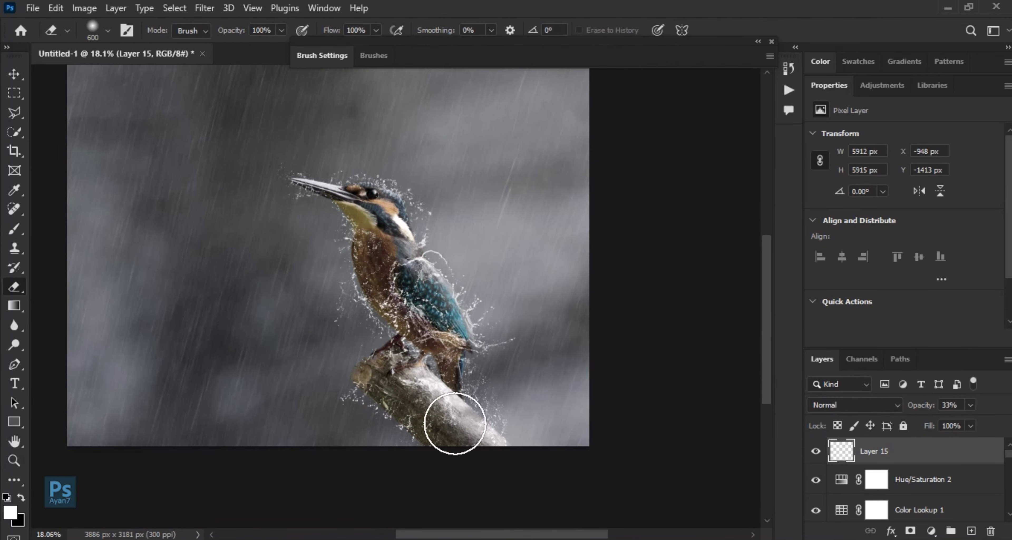
key(v)
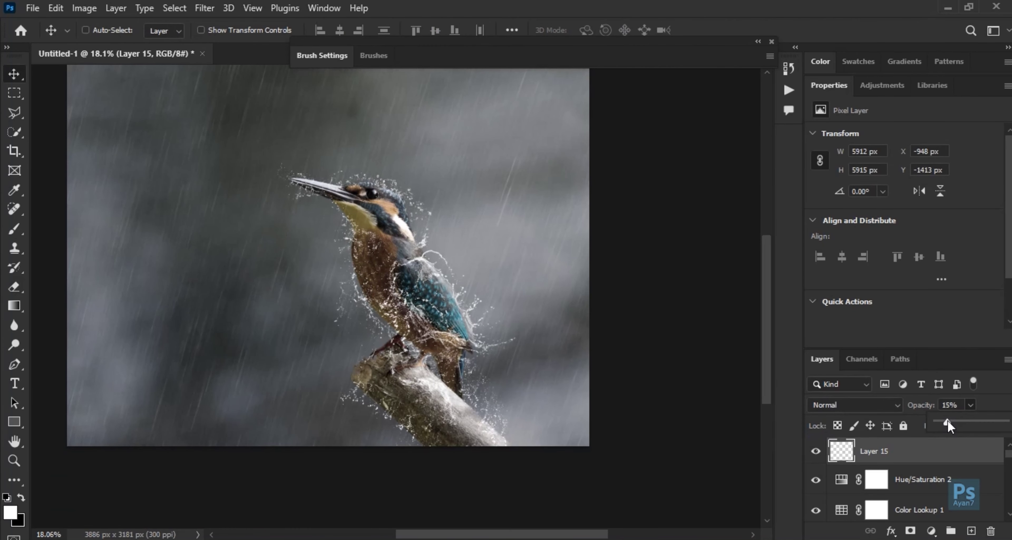
drag(452, 298, 470, 333)
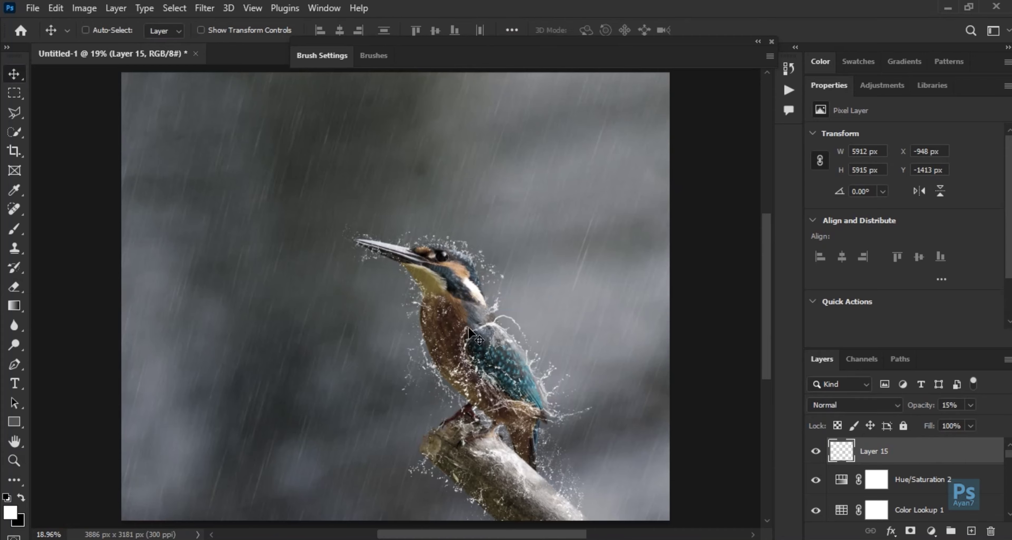
alt+scroll(510, 287, up, 3)
- Select Layer 2 from the layers under the splash and nudge its splash up and left
right_click(558, 369)
click(558, 369)
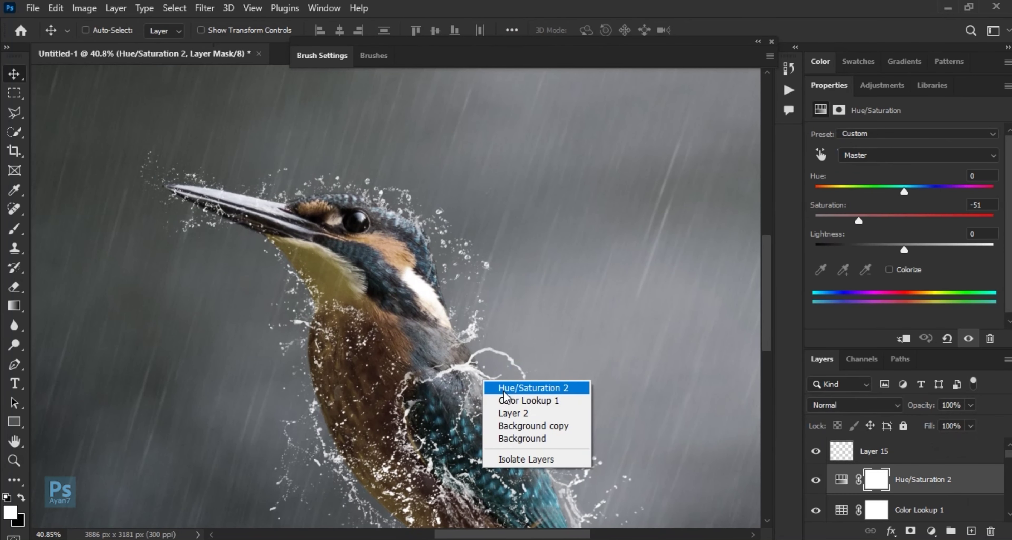
click(504, 400)
right_click(493, 380)
click(512, 424)
right_click(505, 383)
click(527, 391)
drag(527, 391, 500, 321)
- Reposition the Layer 2 splash higher on the kingfisher's back, then fit and inspect the splashes
scroll(510, 330, down, 3)
key(e)
key(z)
right_click(532, 252)
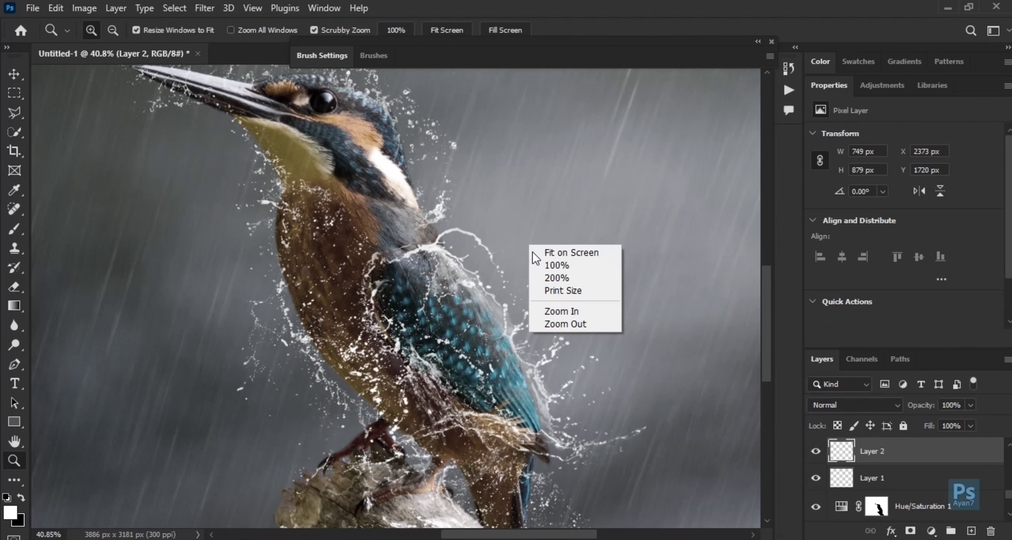
click(538, 323)
key(v)
drag(533, 332, 510, 274)
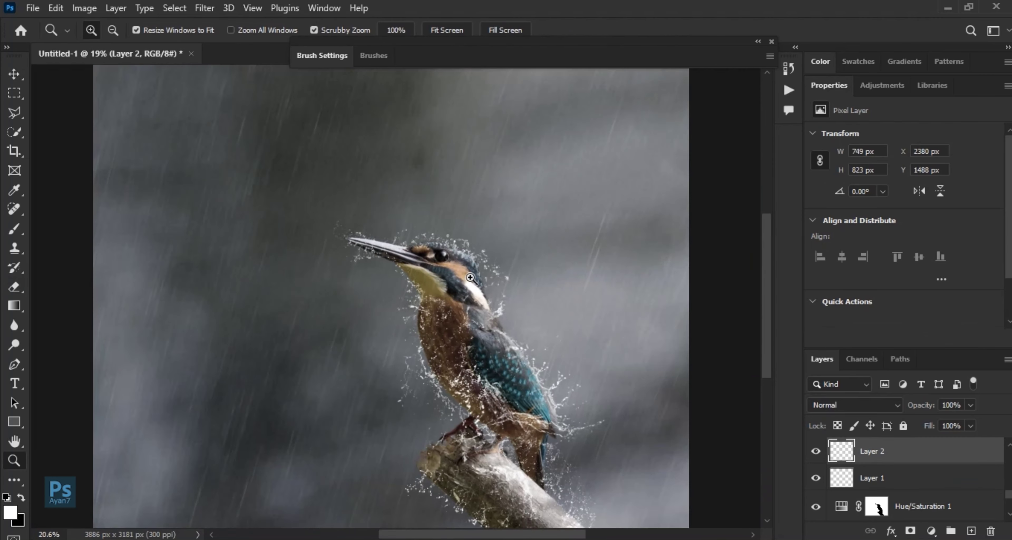
right_click(480, 253)
click(511, 275)
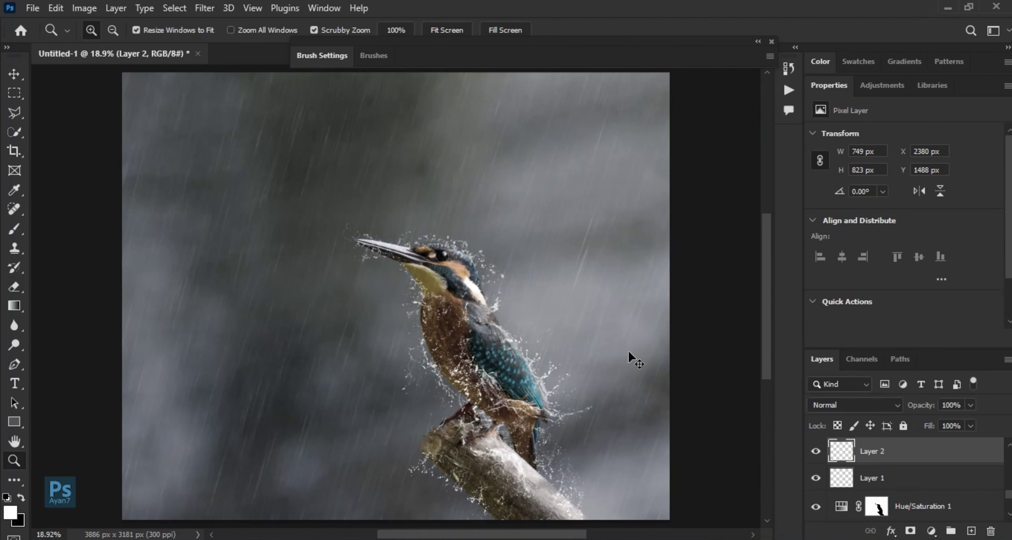
drag(408, 226, 405, 226)
- Add a Levels layer above Background copy 2 (black 17, midtones 0.72) using the Hue/Saturation 1 bird mask
key(v)
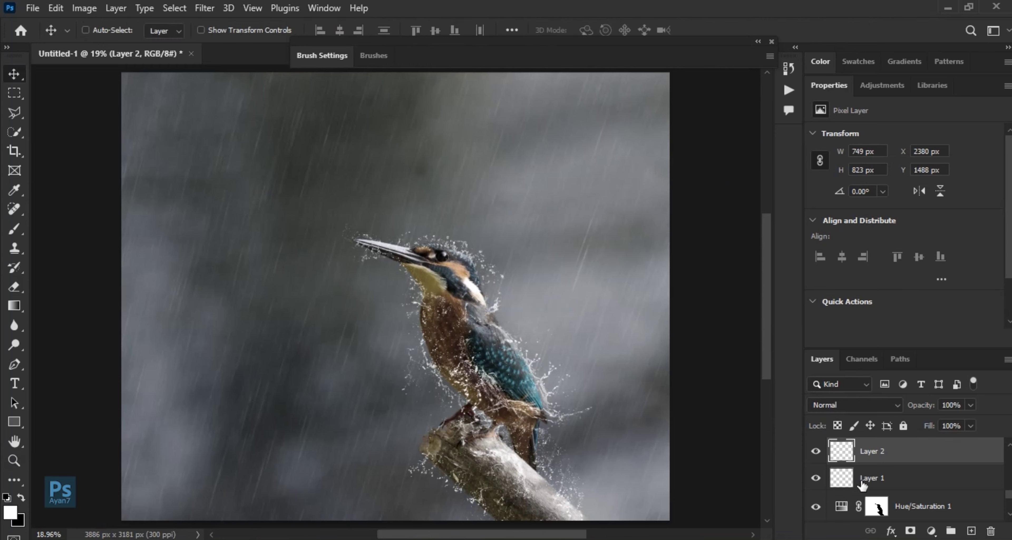
click(899, 495)
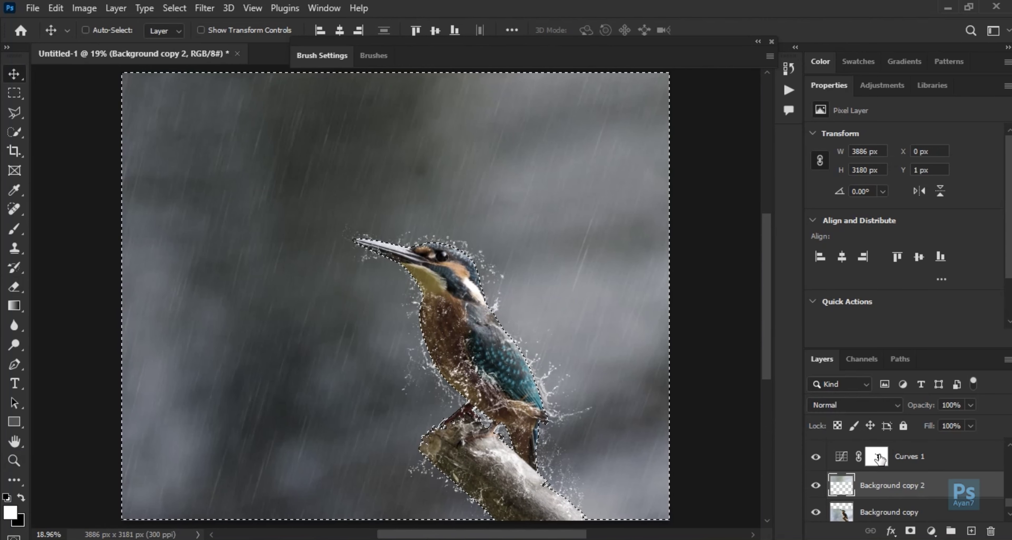
click(931, 531)
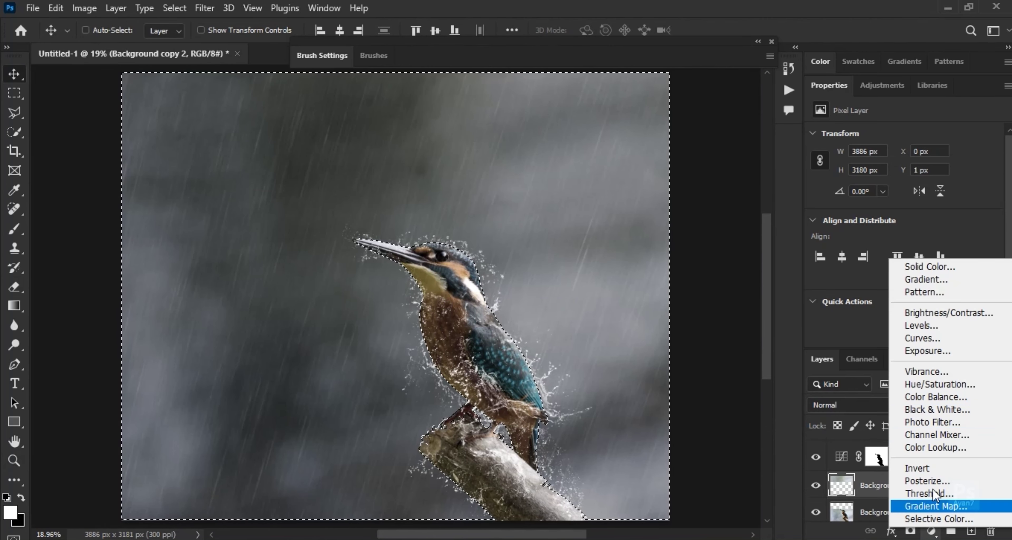
click(930, 325)
drag(921, 245, 936, 244)
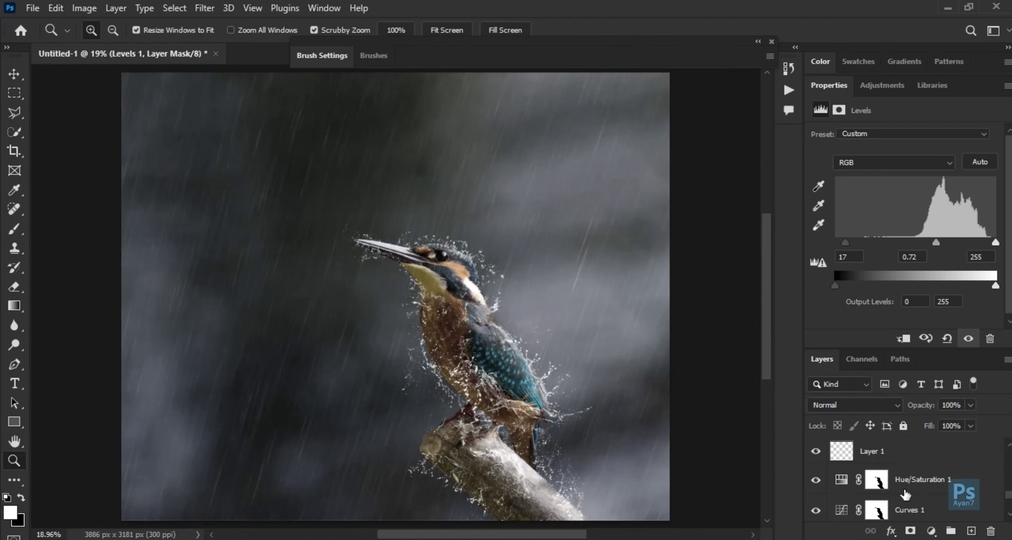
click(878, 480)
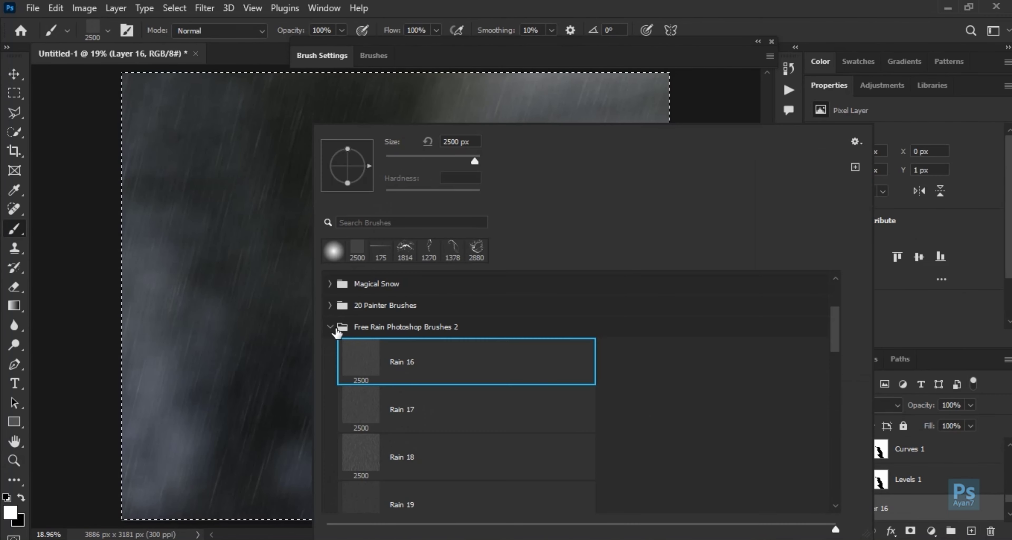
- Collapse the rain brush folder and try fog brush 3 from the canvas brush presets
click(333, 328)
scroll(334, 451, down, 3)
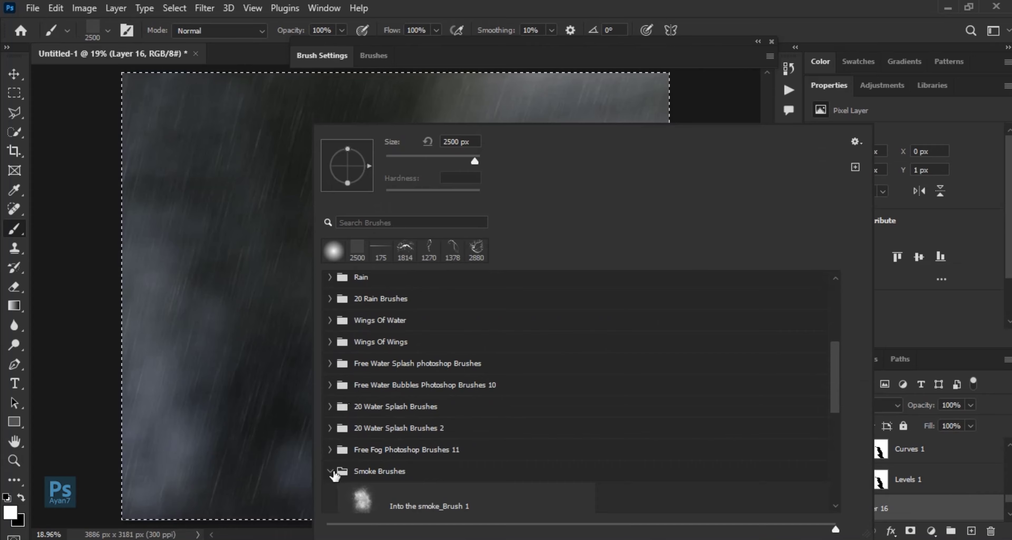
key(Escape)
scroll(361, 271, down, 3)
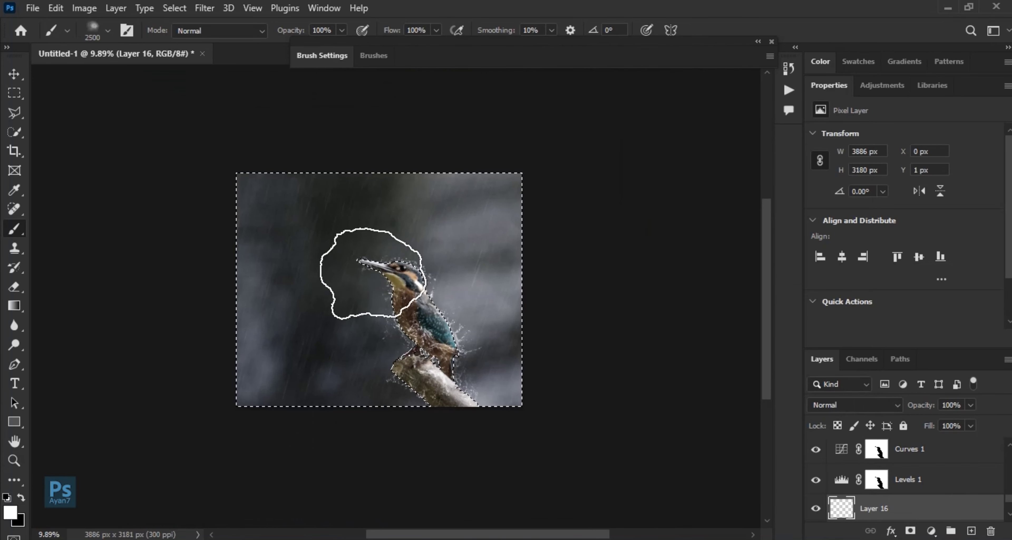
scroll(405, 314, up, 3)
right_click(357, 128)
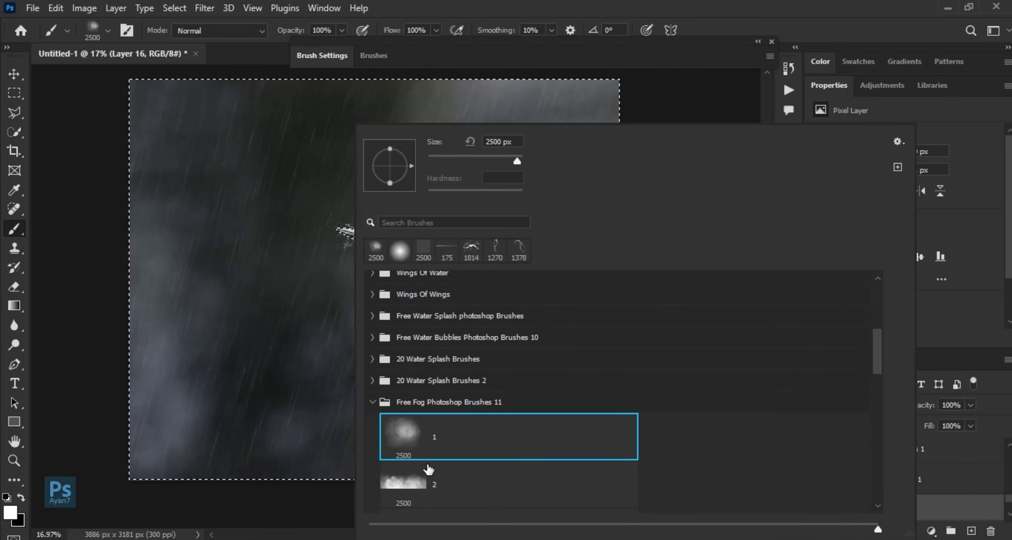
scroll(434, 464, down, 2)
double_click(434, 459)
- Try the 1436 px brush from the Smoke Brushes folder
right_click(431, 125)
scroll(501, 416, down, 3)
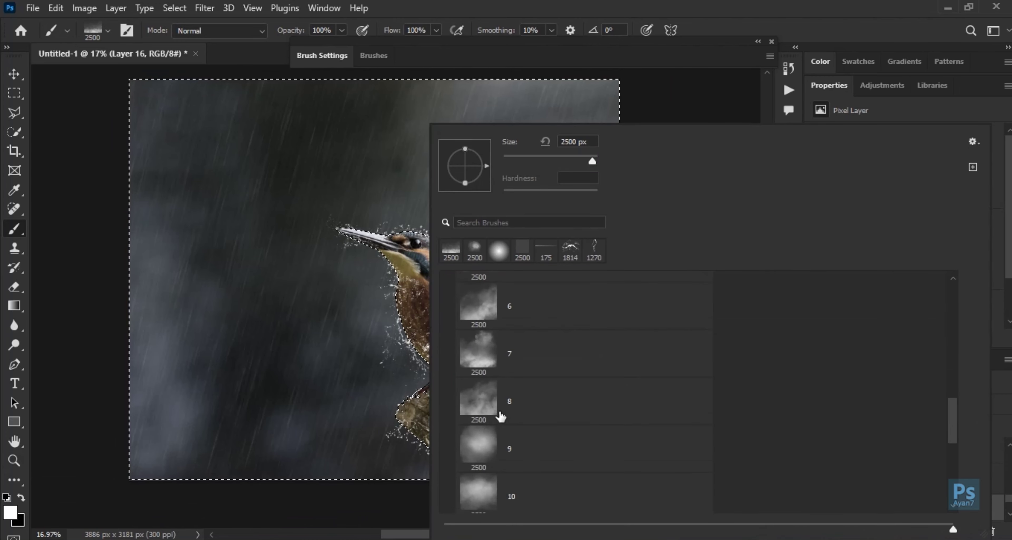
scroll(500, 431, down, 3)
click(447, 460)
scroll(484, 413, down, 3)
double_click(479, 428)
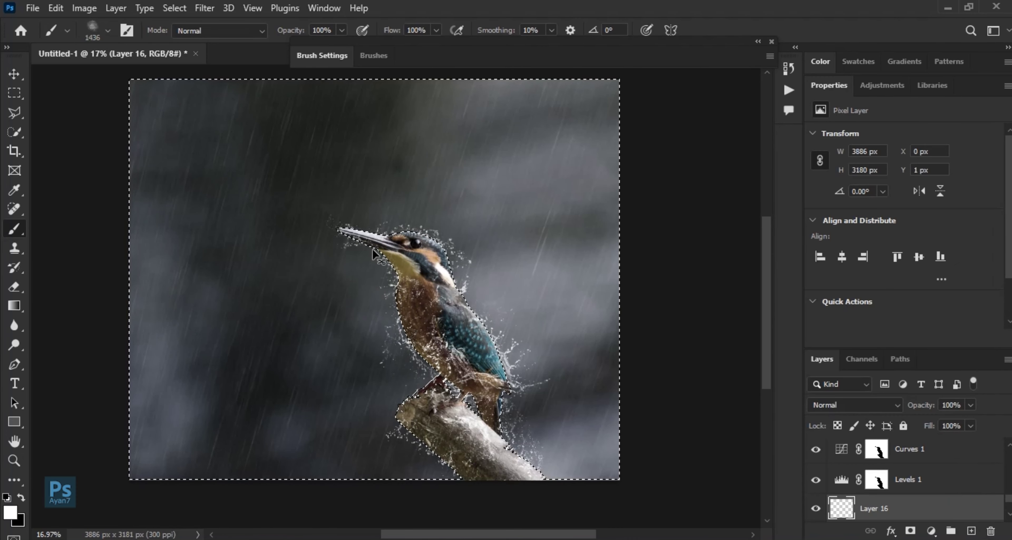
- Browse the Blizzard_Brushes folder in the brush presets, then collapse it again
right_click(473, 222)
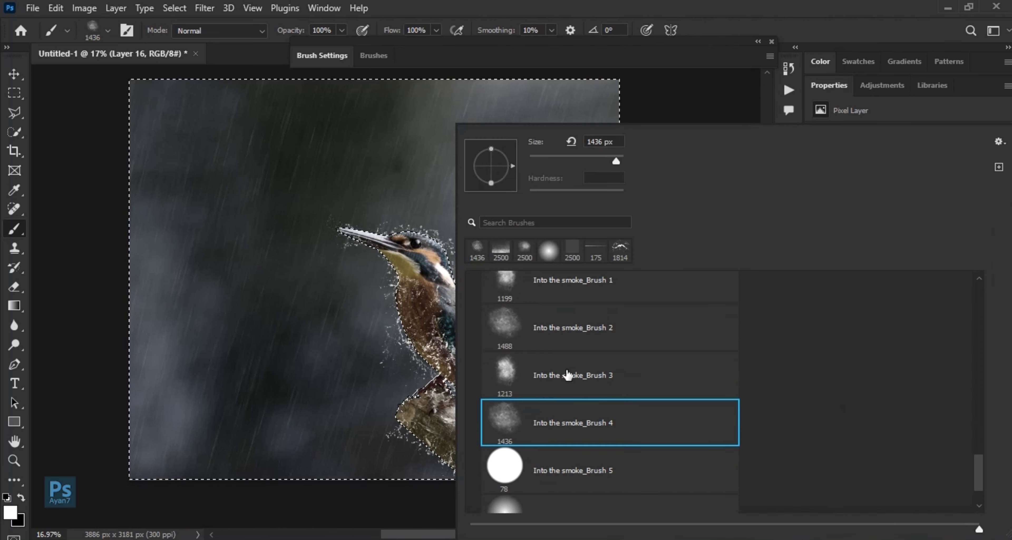
scroll(564, 373, down, 2)
click(485, 482)
scroll(549, 439, down, 3)
scroll(483, 346, up, 1)
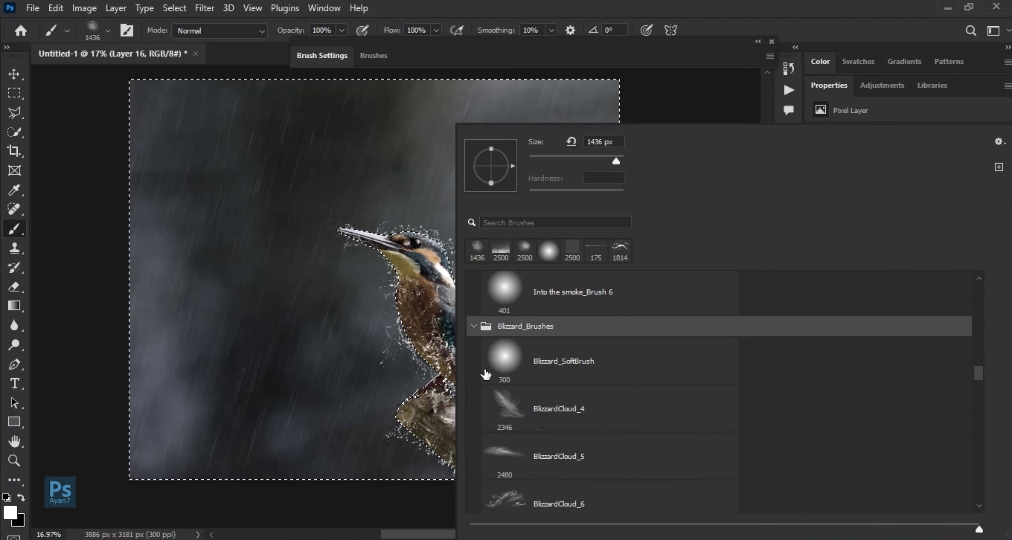
click(488, 328)
- Try the Dust and BlurredLights brushes from the Legendary_Brushes folder
click(565, 501)
scroll(564, 377, down, 3)
scroll(565, 376, down, 2)
scroll(648, 396, down, 1)
double_click(558, 485)
right_click(546, 394)
double_click(550, 443)
- Select Levels 1 and pick the 2500 px fog brush, dismissing the error message
click(870, 481)
right_click(523, 353)
scroll(522, 344, up, 3)
scroll(523, 345, up, 3)
scroll(523, 344, up, 2)
scroll(515, 347, up, 3)
scroll(519, 347, up, 3)
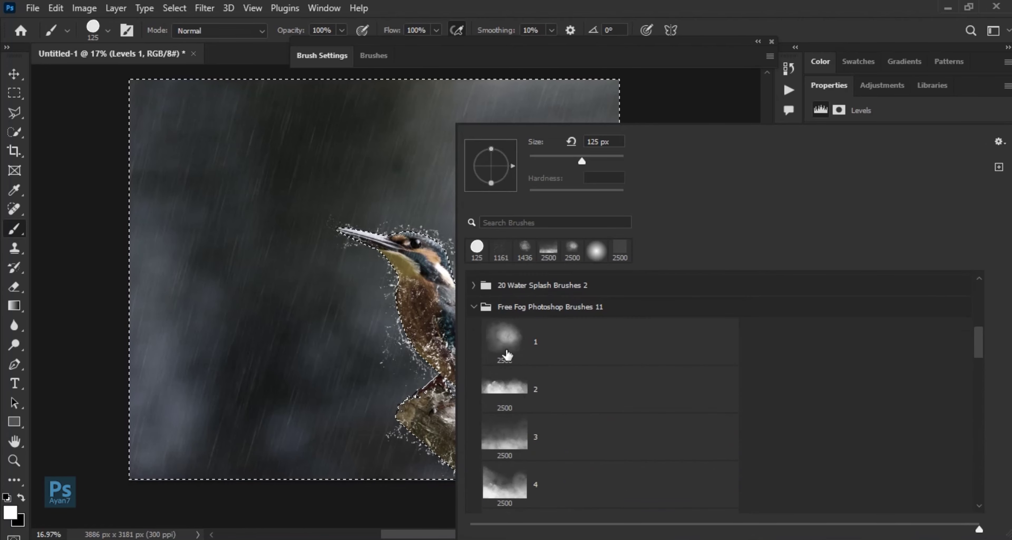
double_click(505, 342)
click(330, 280)
click(490, 215)
- Add empty Layer 16 above Background copy 2 and enlarge the fog brush
click(892, 509)
click(971, 531)
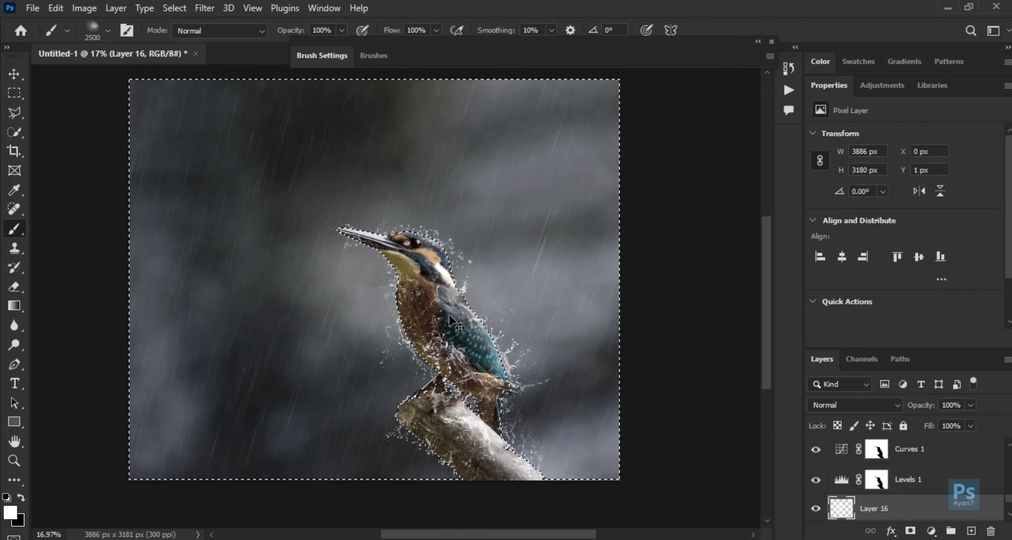
key(bracketright)
key(bracketright)
key(bracketright)
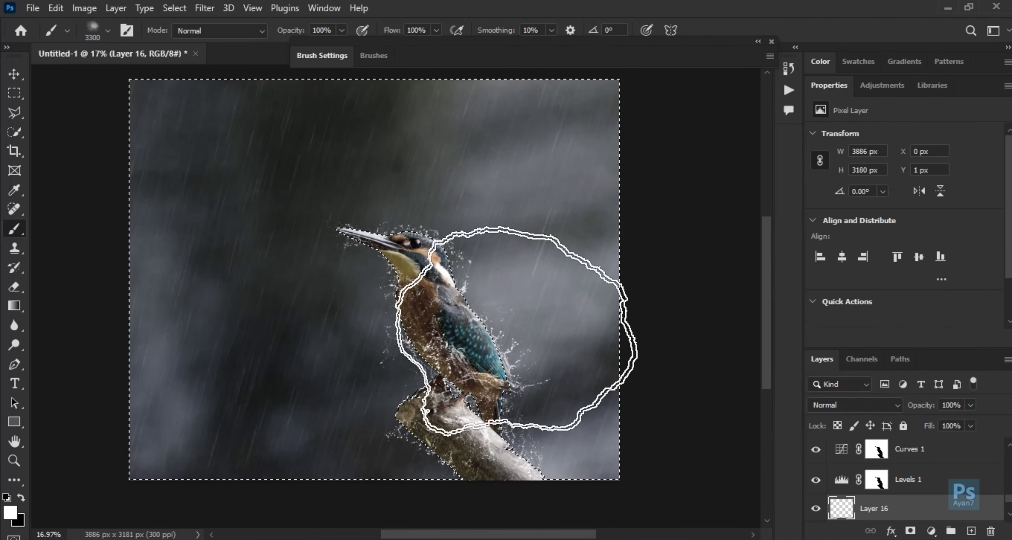
- Switch to Into the smoke_Brush 2 and sample a dark grey from the background
right_click(429, 205)
scroll(448, 319, up, 1)
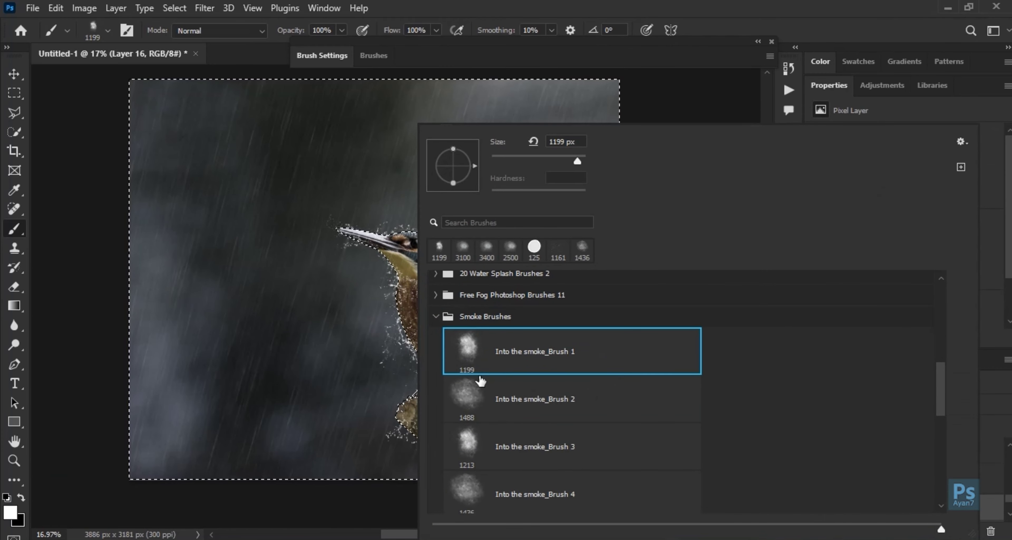
double_click(472, 397)
scroll(445, 349, up, 3)
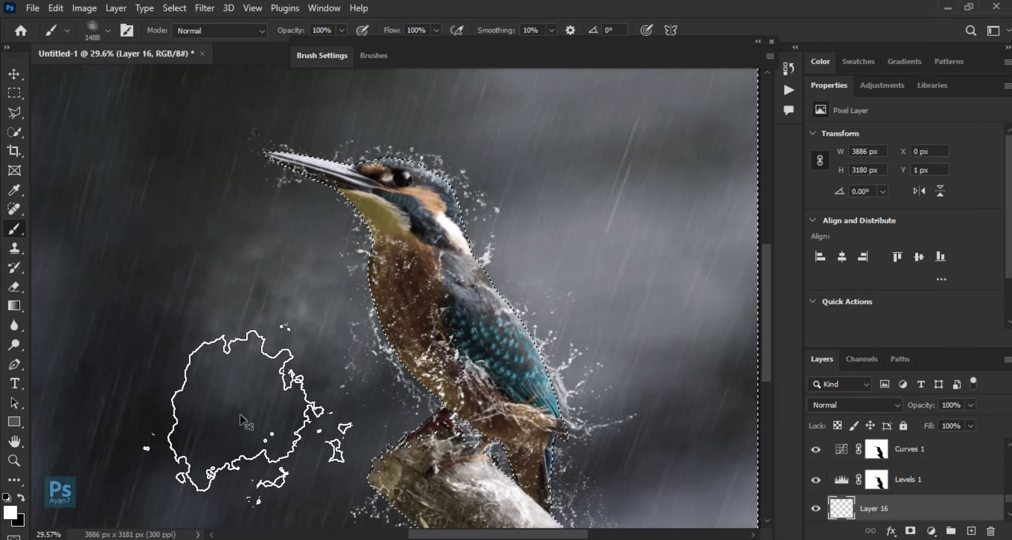
scroll(260, 334, down, 2)
scroll(419, 267, down, 3)
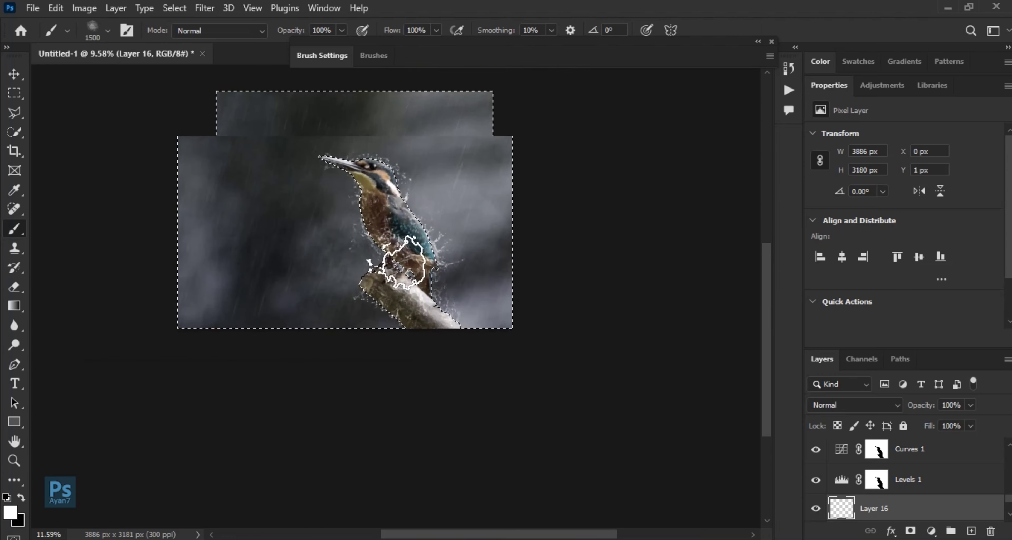
alt+click(303, 155)
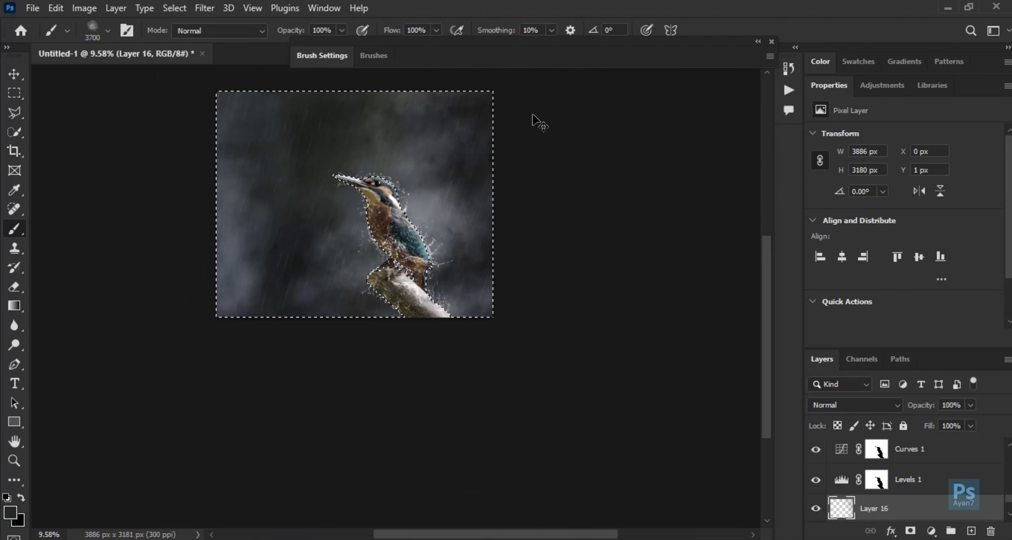
- Paint dark grey smoke over the upper-left of the image on Layer 16
click(11, 512)
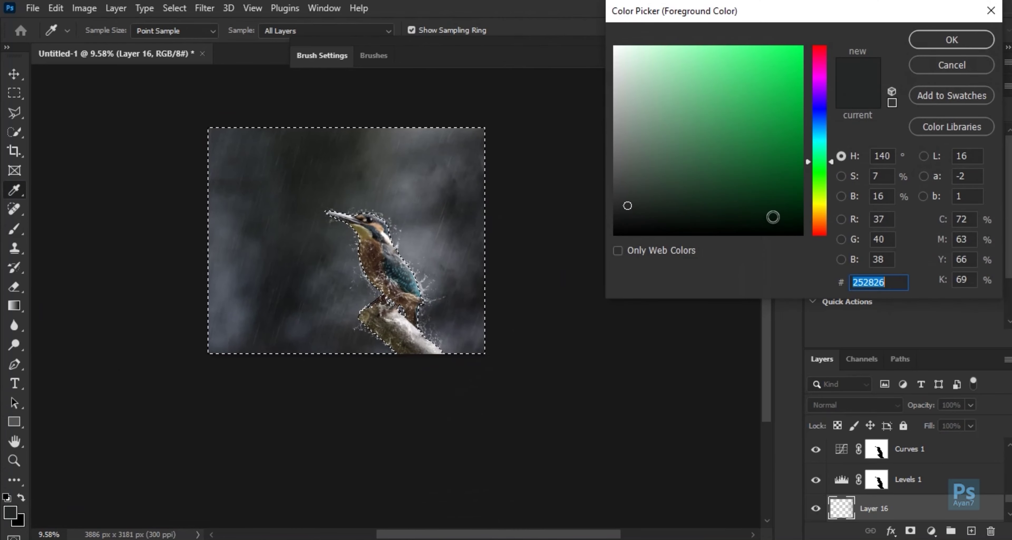
key(Return)
scroll(450, 278, up, 2)
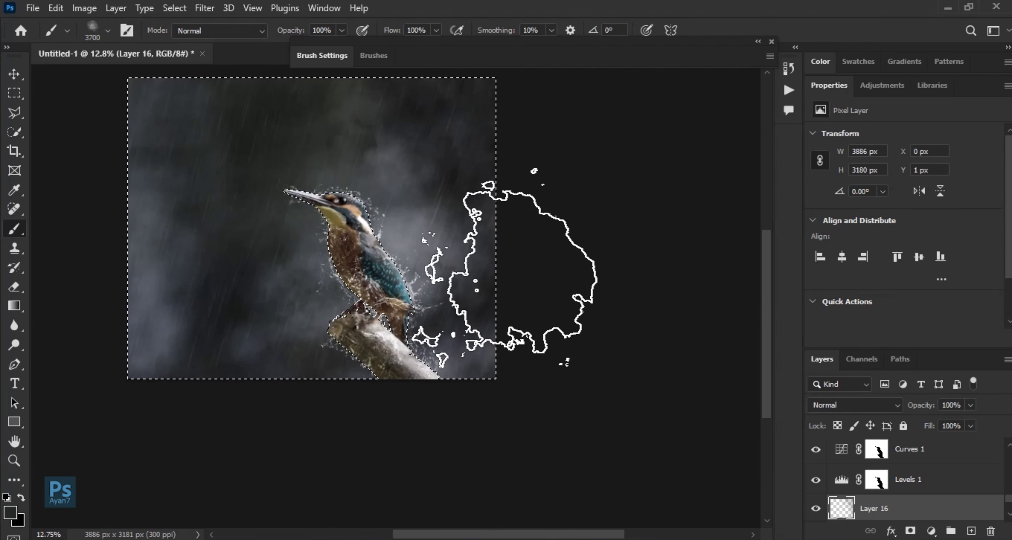
mouse_move(145, 413)
mouse_down()
mouse_move(197, 197)
mouse_move(126, 334)
mouse_up()
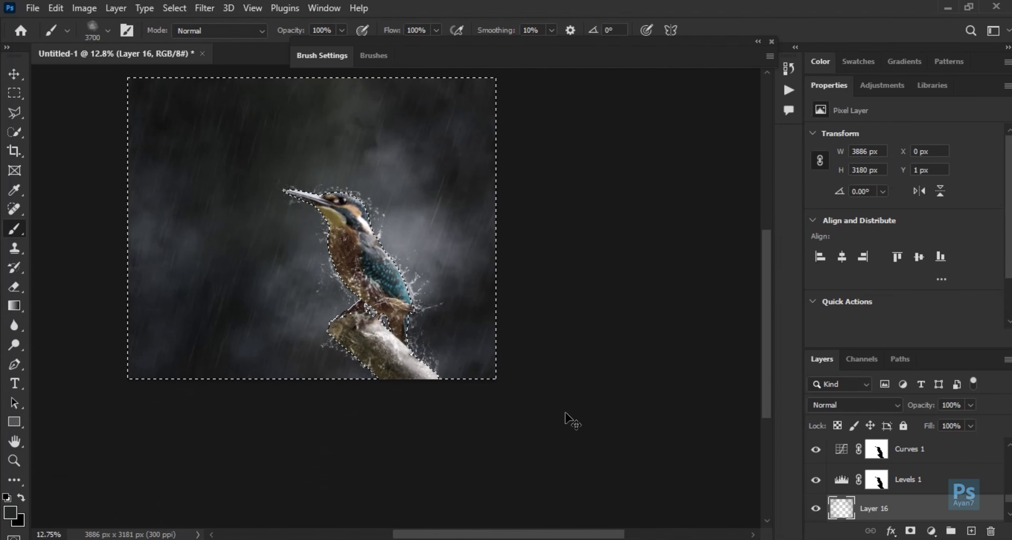
scroll(523, 118, up, 3)
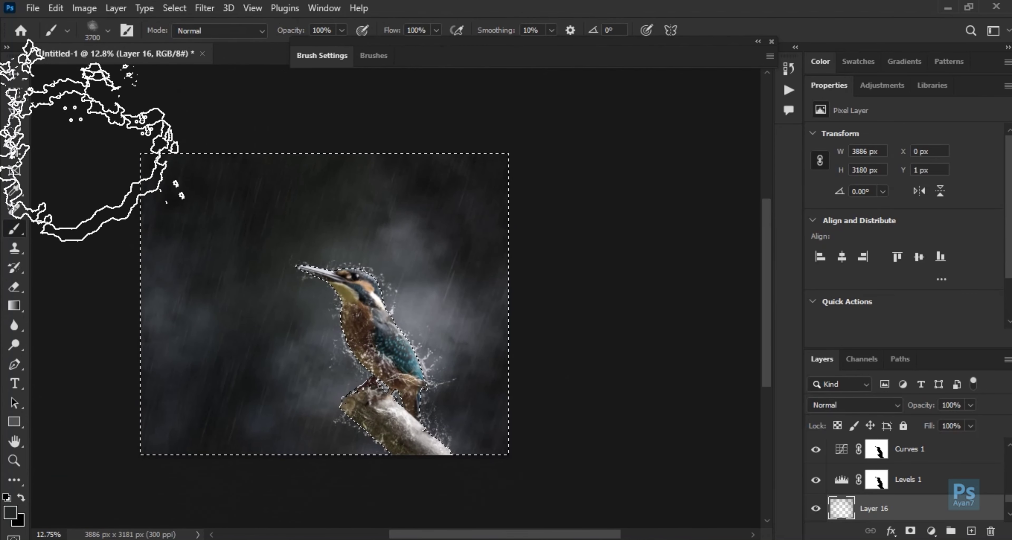
- Switch to white to paint fog around the bird, then lower layer opacity to 64%
click(11, 511)
key(Return)
key(b)
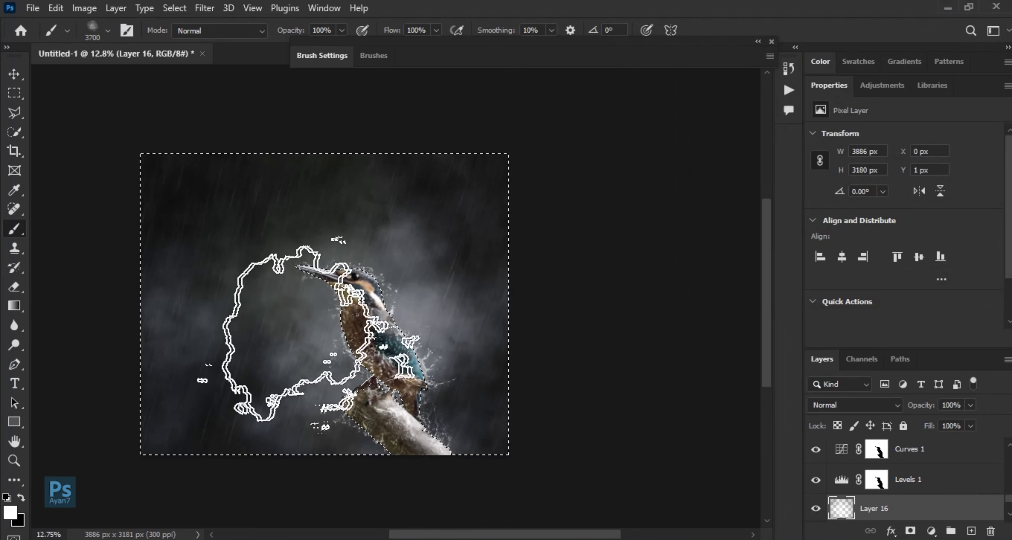
right_click(397, 276)
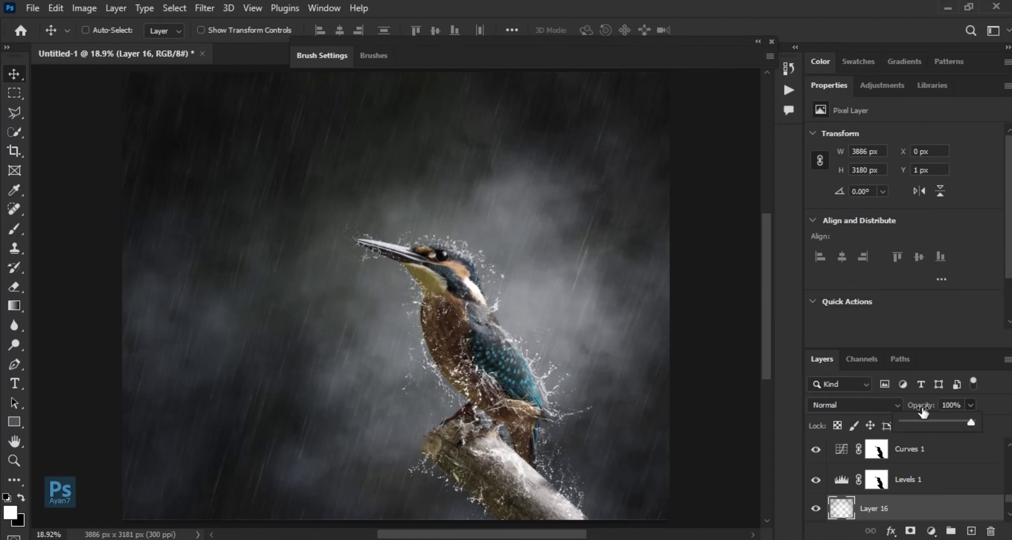
drag(971, 422, 942, 424)
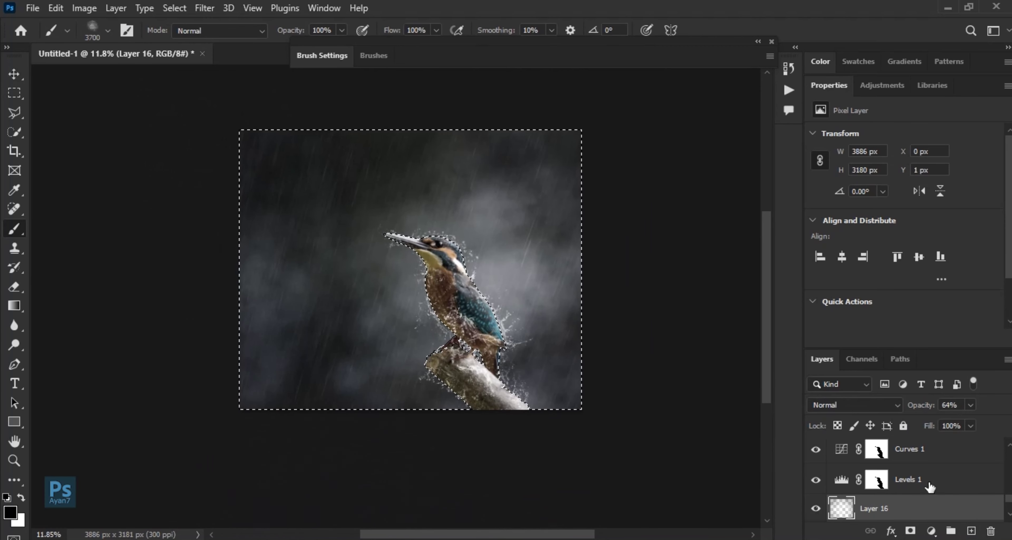
- Add a new empty layer above Hue/Saturation 1 and set a light blue paint colour
click(971, 531)
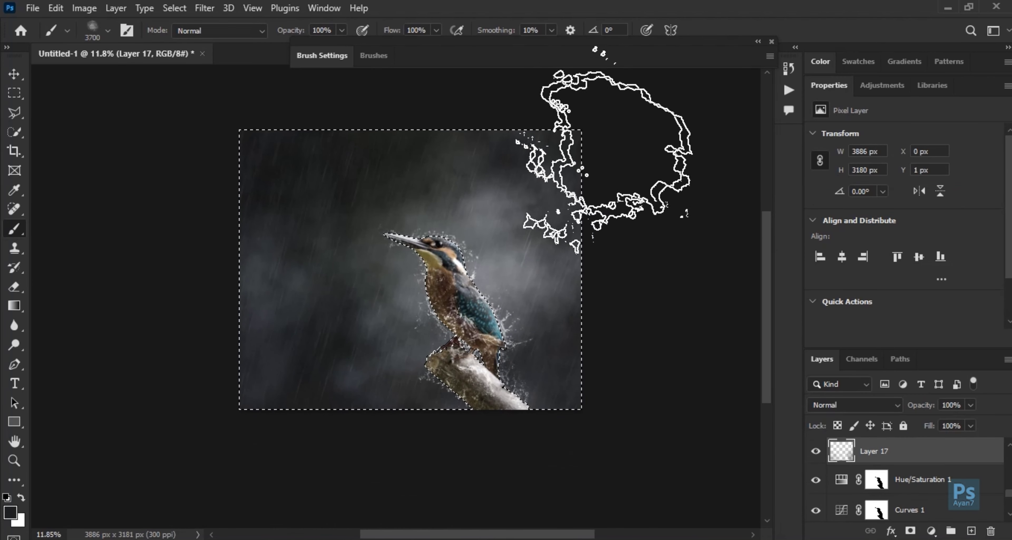
click(10, 511)
click(629, 90)
key(Return)
scroll(959, 473, up, 2)
scroll(945, 461, up, 3)
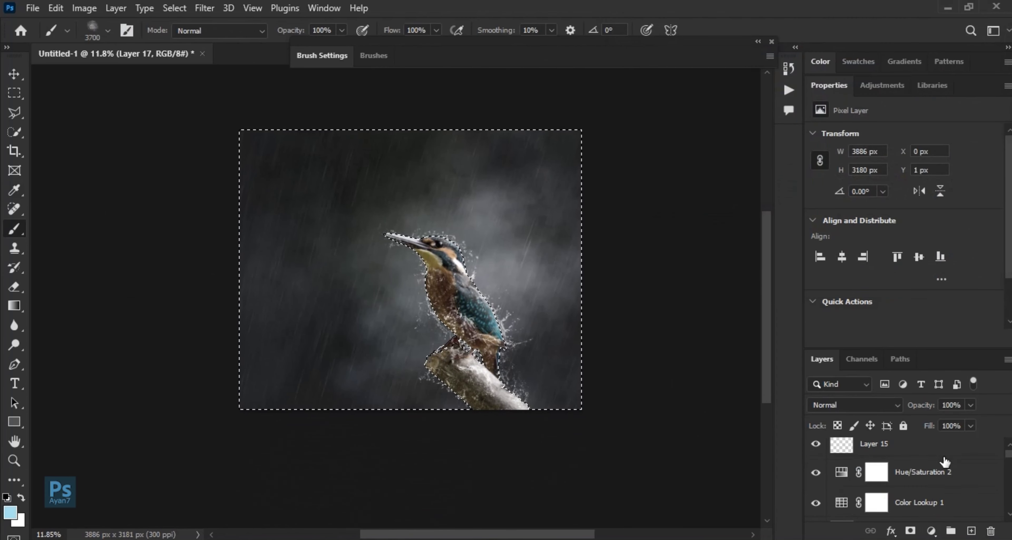
- Select Layer 15, shrink the brush and lower brush opacity to 26%
click(911, 480)
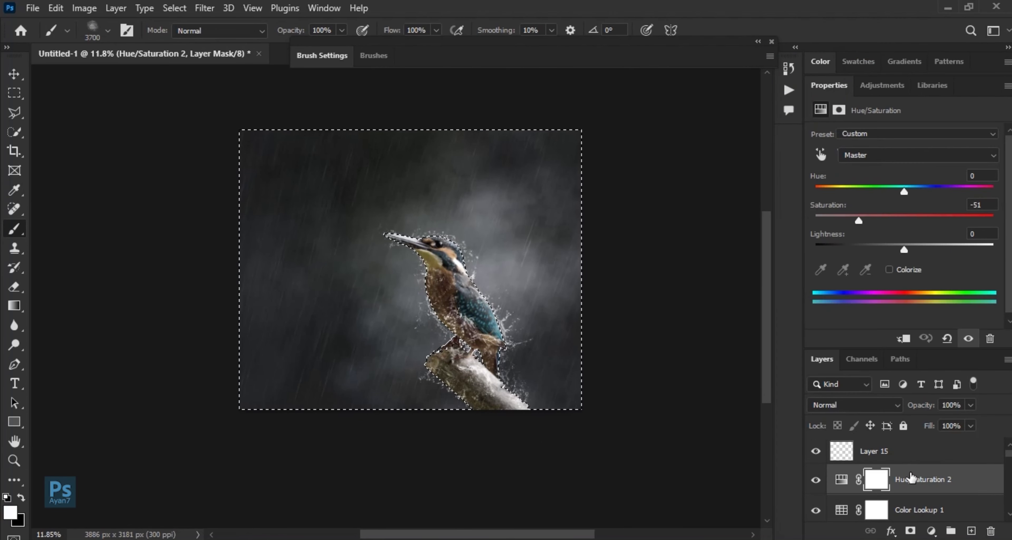
click(919, 459)
scroll(510, 306, up, 2)
key(bracketleft)
key(bracketleft)
key(bracketleft)
key(bracketleft)
click(341, 30)
drag(346, 48, 288, 48)
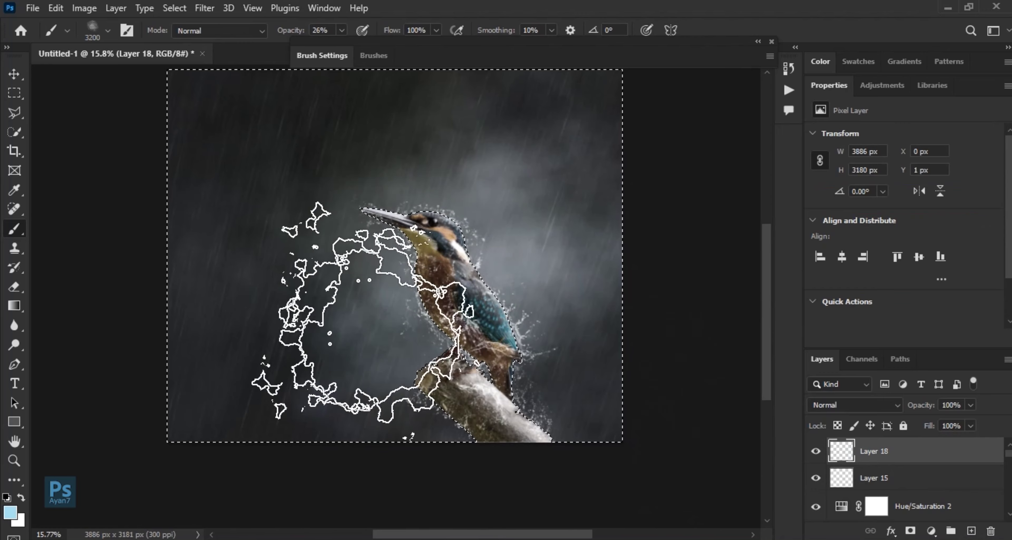
- Shift the foreground colour picker's hue toward a pale yellow (#ecf0a4)
scroll(489, 222, down, 1)
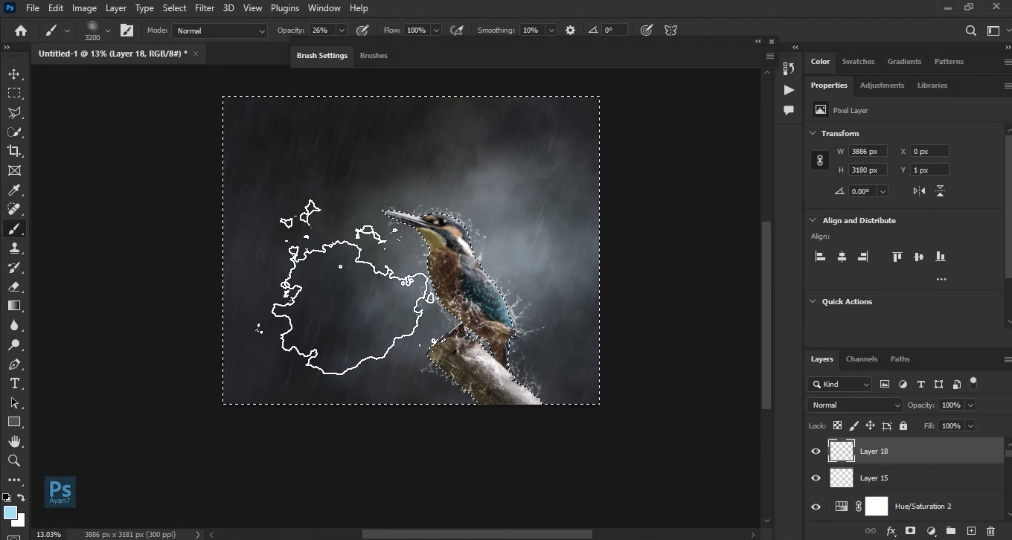
click(10, 512)
drag(818, 168, 820, 203)
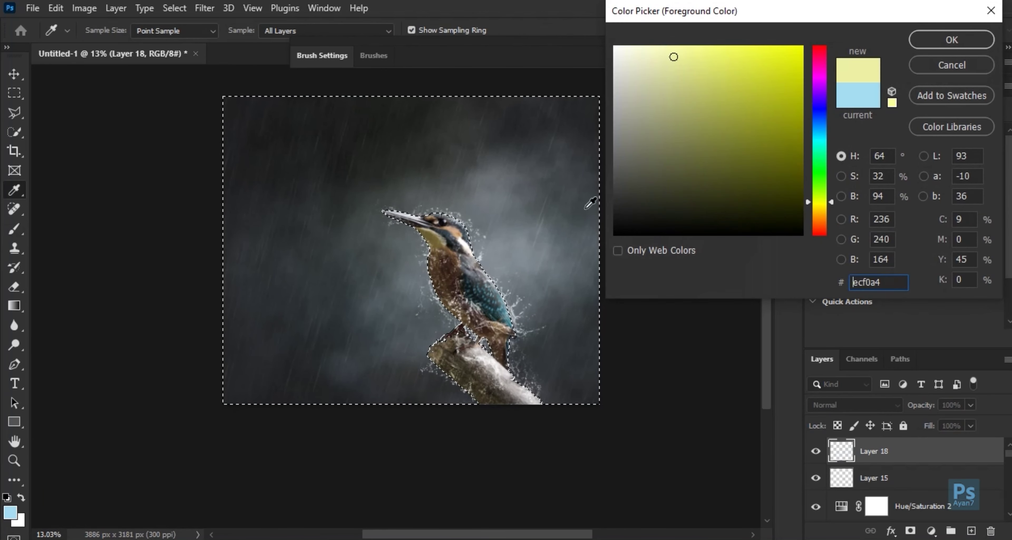
- Confirm pale yellow as the paint colour and make the brush smaller twice
click(951, 40)
scroll(506, 293, up, 2)
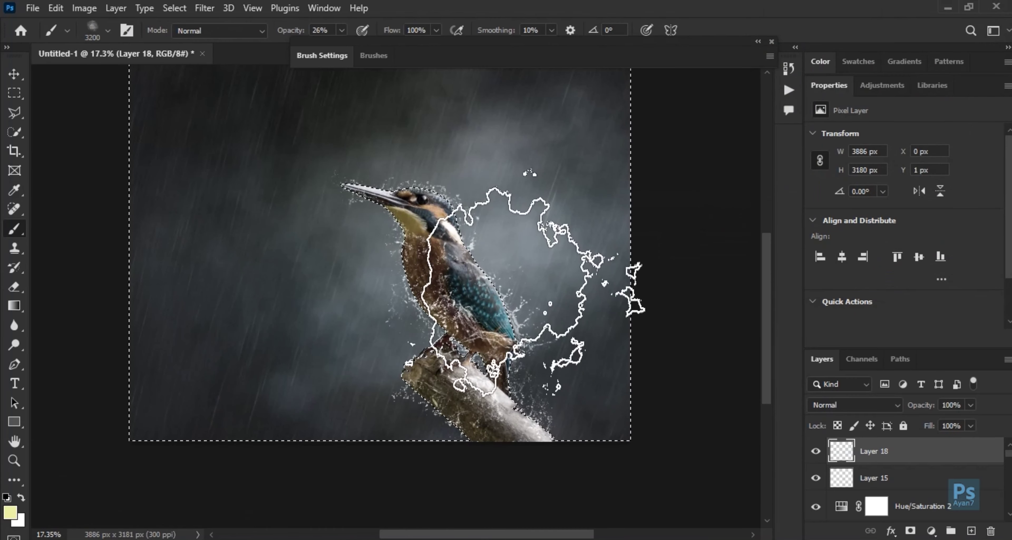
key(bracketleft)
key(bracketleft)
key(bracketleft)
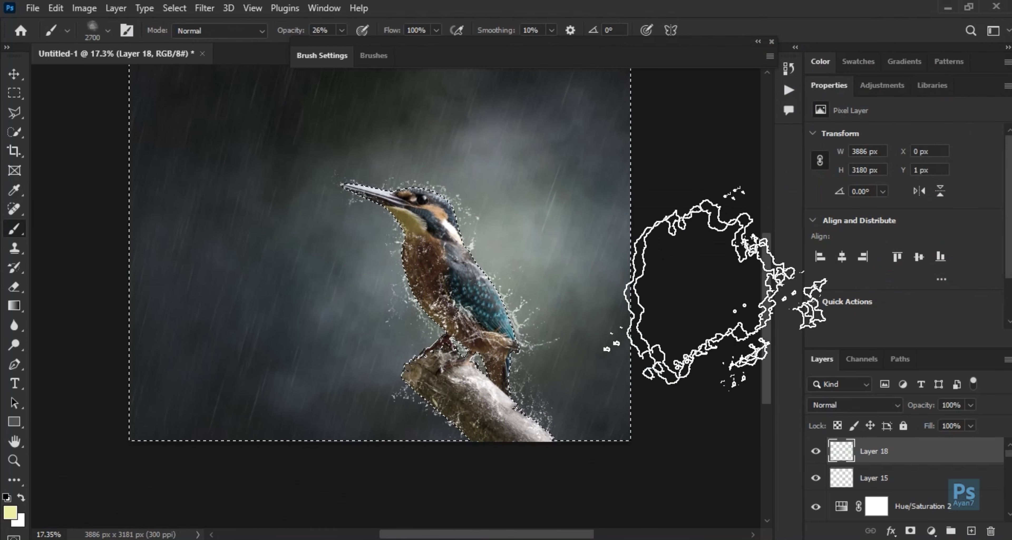
scroll(511, 275, up, 1)
key(bracketleft)
key(bracketleft)
key(bracketleft)
key(bracketleft)
key(bracketleft)
key(bracketleft)
scroll(629, 353, down, 2)
key(z)
scroll(592, 289, up, 1)
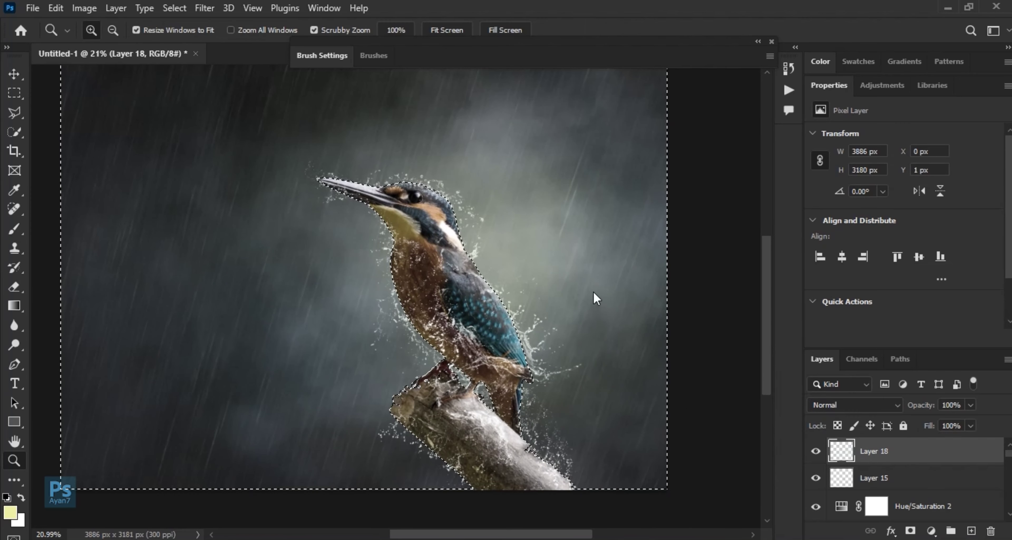
scroll(548, 338, up, 1)
scroll(549, 338, down, 2)
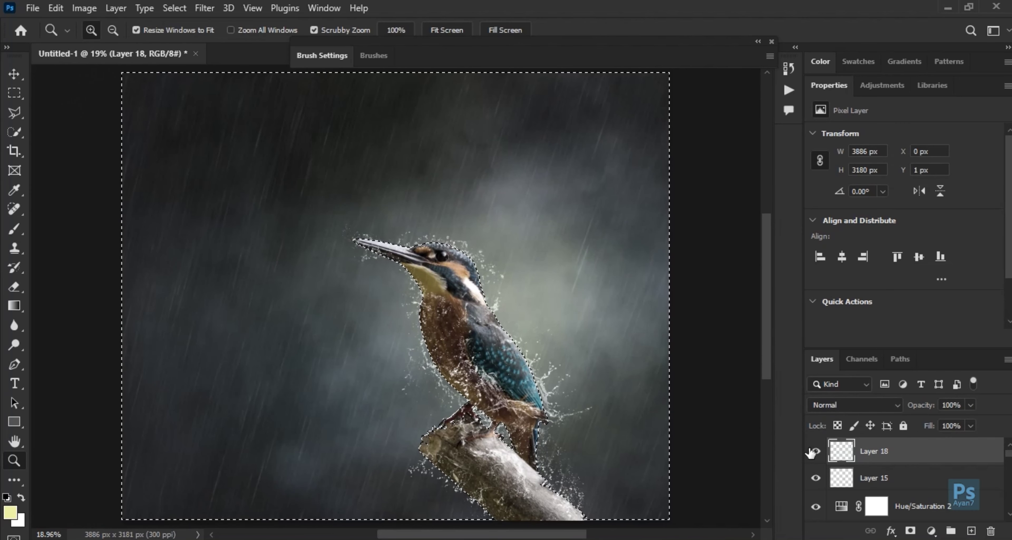
- Lower Layer 18's opacity to about 61% and return to the brush
drag(971, 405, 943, 422)
right_click(569, 332)
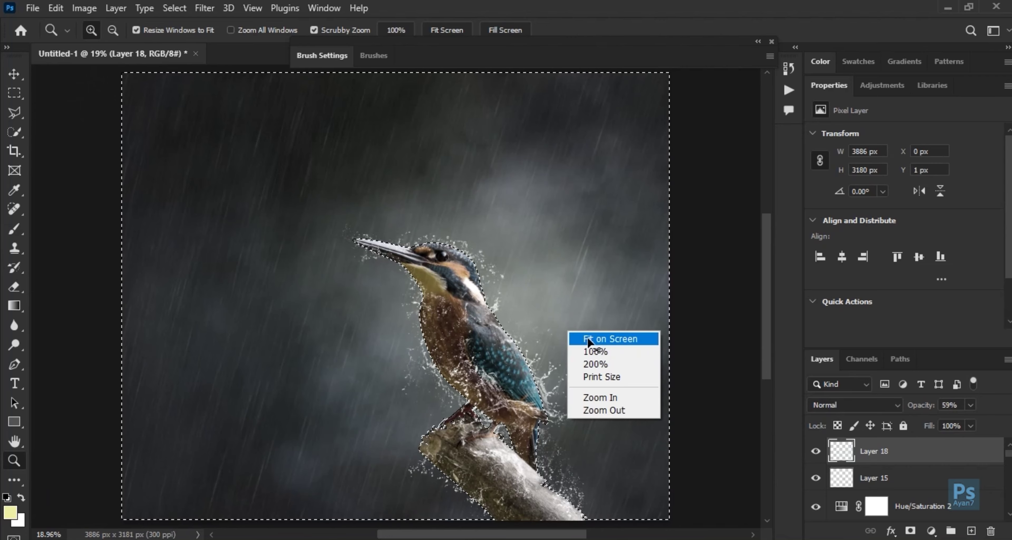
key(Escape)
key(b)
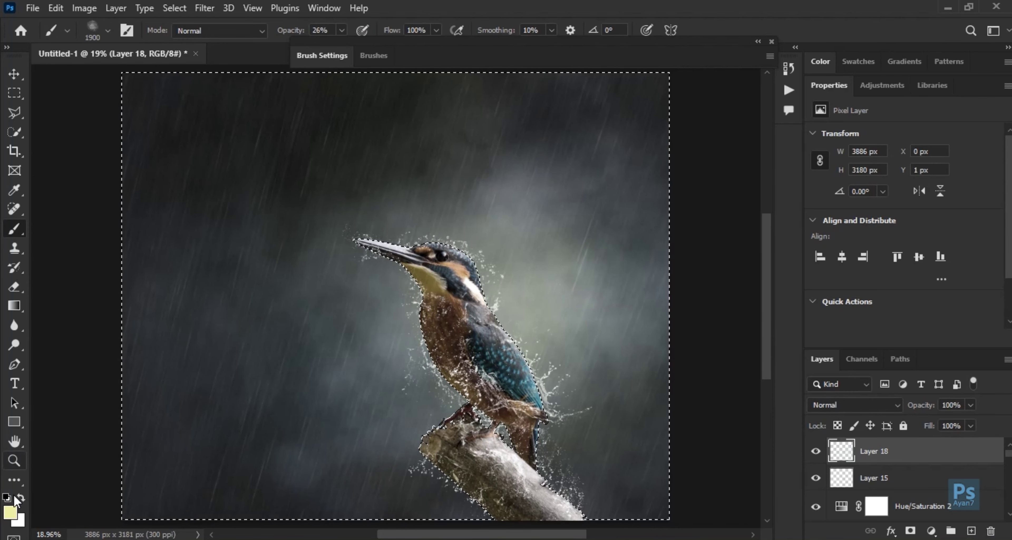
- Change the paint colour to a dark teal for the next haze tint
click(11, 511)
drag(825, 195, 821, 136)
click(784, 199)
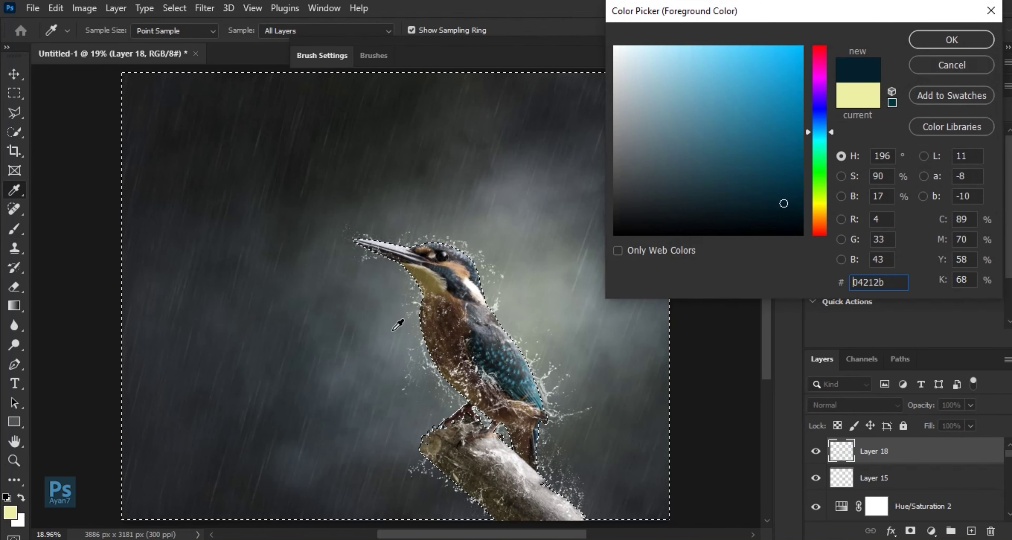
click(951, 40)
scroll(260, 294, down, 5)
scroll(169, 312, down, 1)
scroll(169, 312, down, 3)
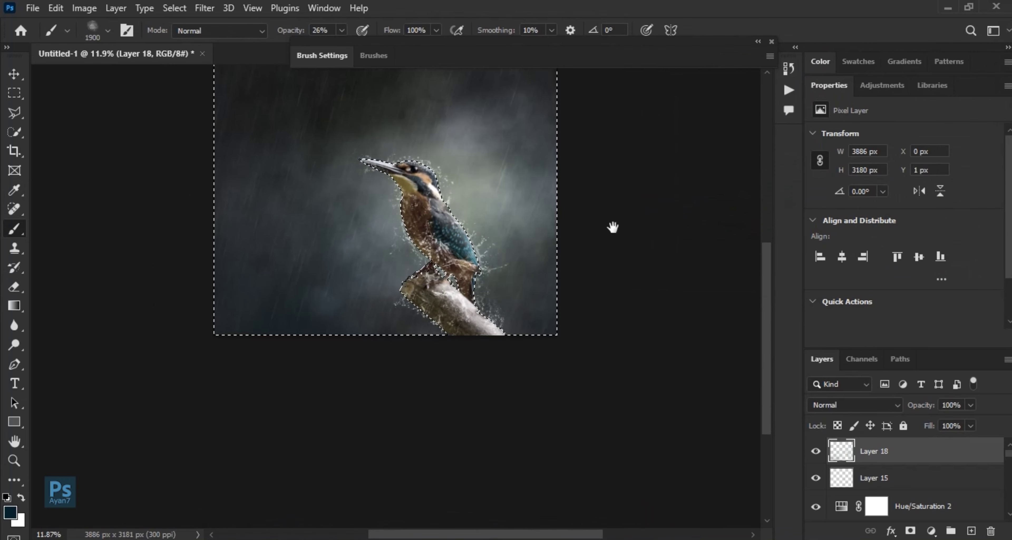
scroll(629, 243, up, 3)
- Fit the whole image on screen and switch the paint colour to dark purple
key(z)
right_click(463, 343)
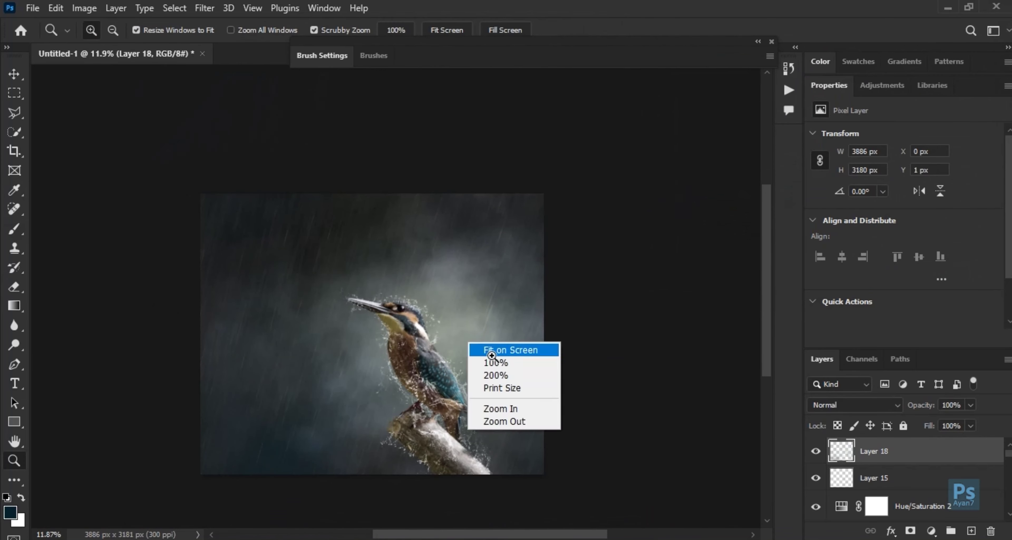
click(513, 347)
scroll(321, 402, down, 2)
click(10, 510)
drag(821, 136, 822, 81)
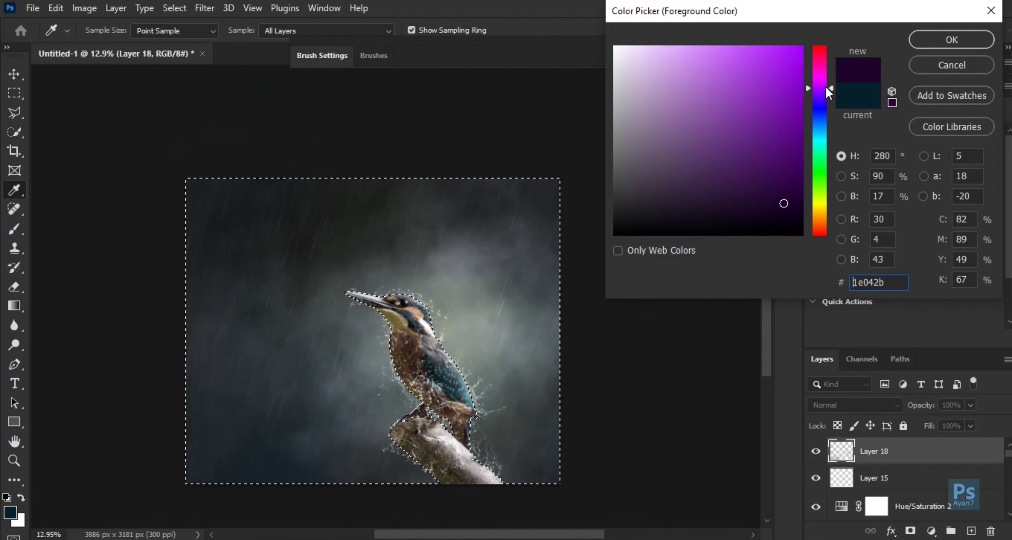
click(950, 39)
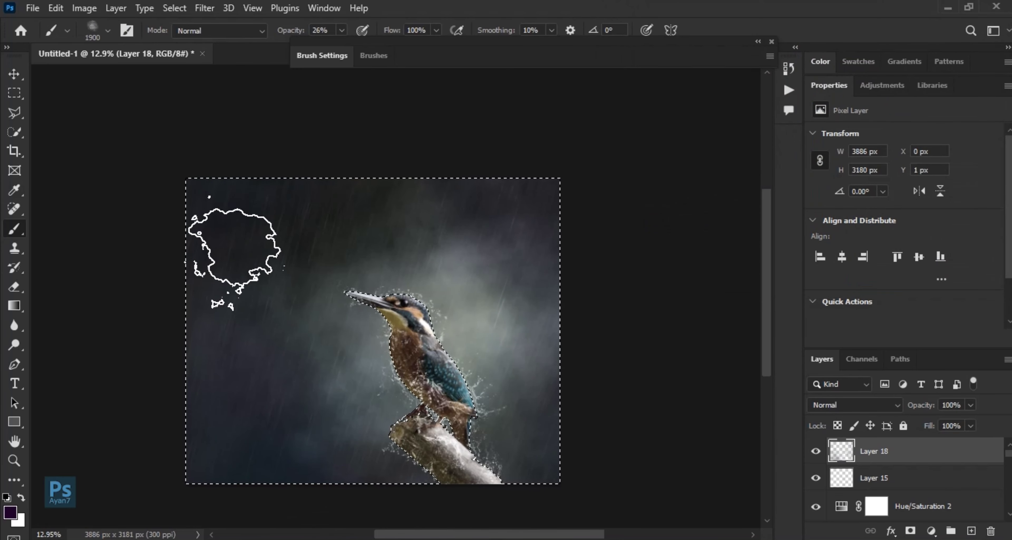
- Alternate the paint colour back to dark teal, then to a deep purple
click(9, 512)
drag(817, 91, 817, 154)
click(949, 38)
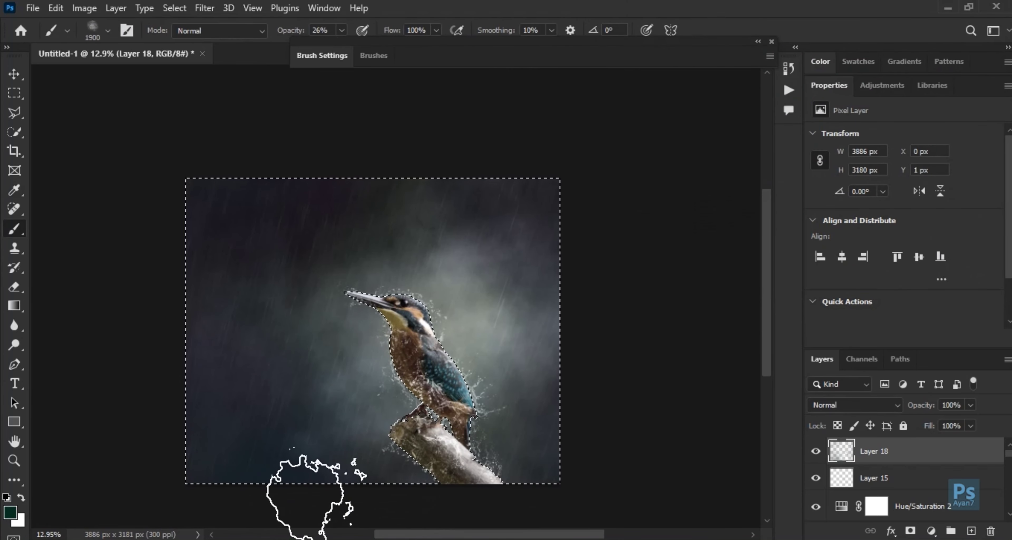
click(10, 513)
drag(820, 180, 828, 66)
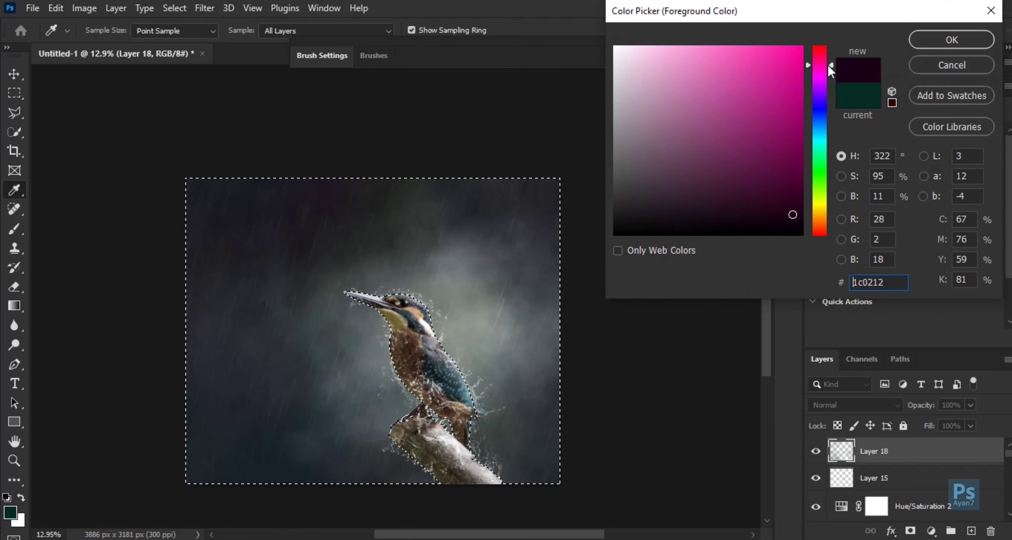
click(951, 39)
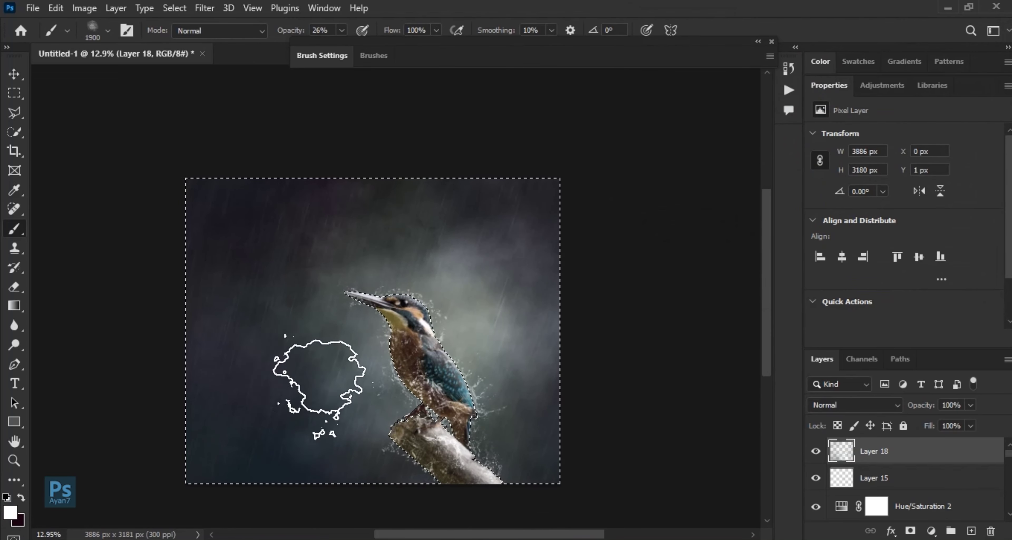
- Fade Layer 18's haze with lower opacity and merge all visible layers into one
key(z)
key(ctrl+1)
key(ctrl+0)
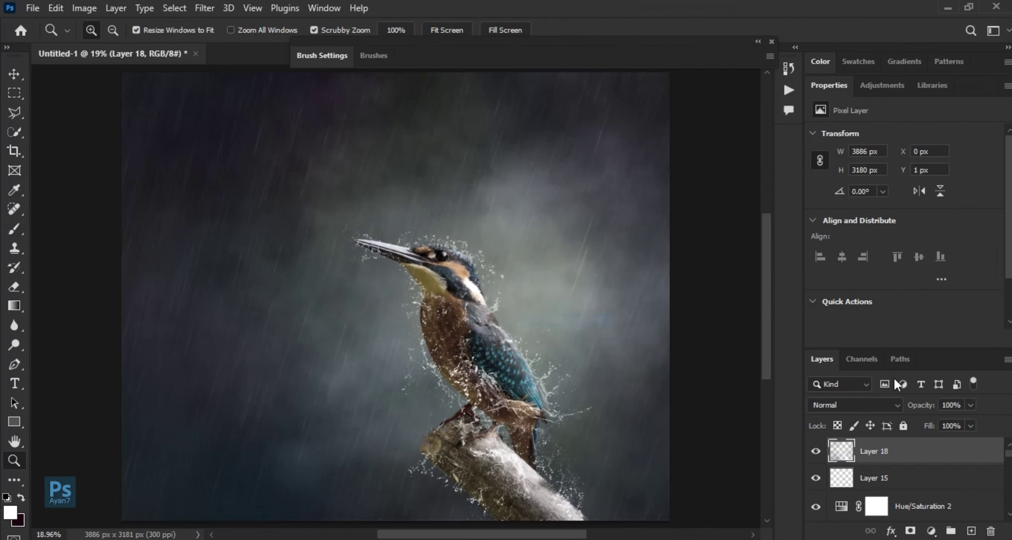
drag(886, 425, 919, 428)
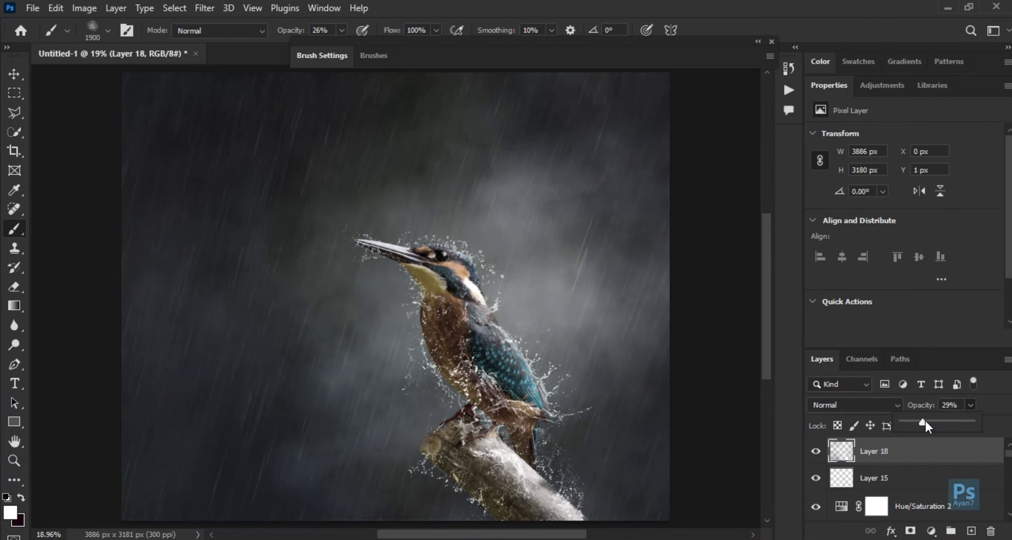
key(z)
key(ctrl+shift+e)
key(ctrl+a)
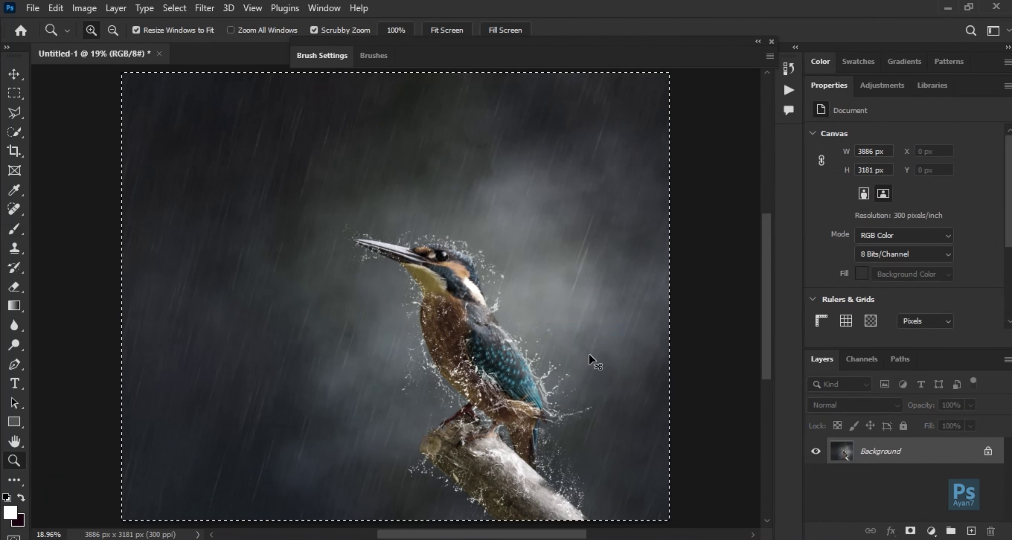
- In Camera Raw Filter, cool the temperature, raise contrast and exposure, and lower highlights
click(204, 8)
click(244, 119)
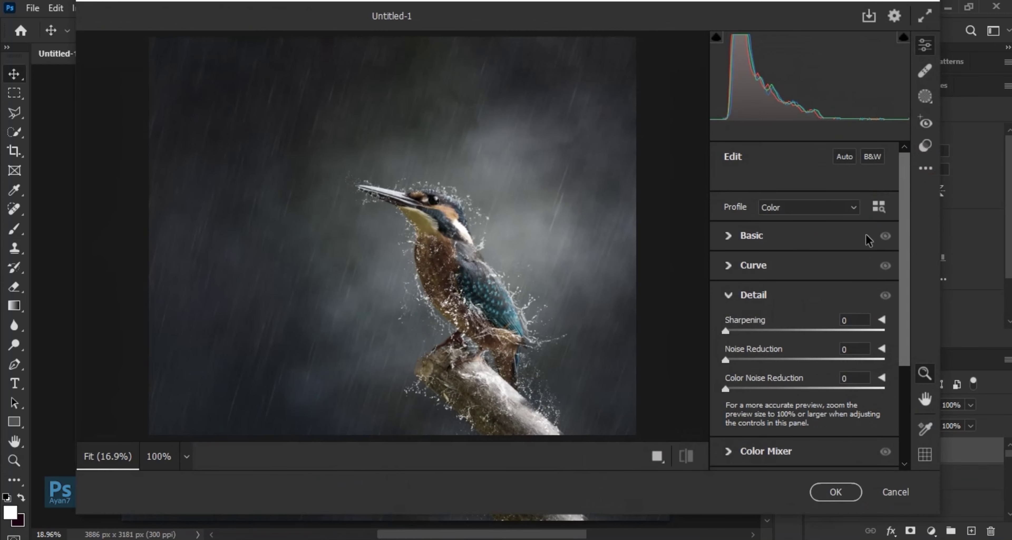
click(868, 235)
drag(805, 214, 796, 236)
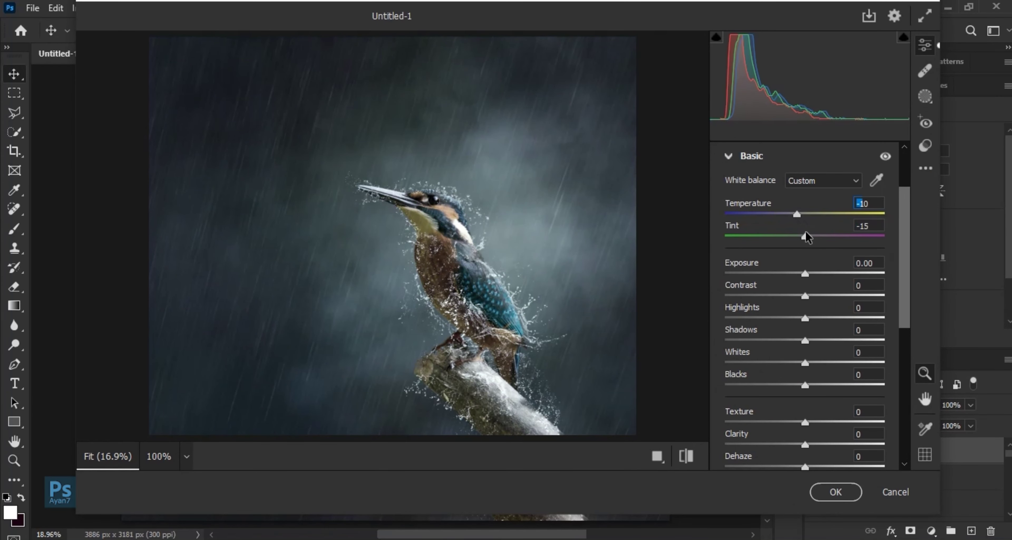
mouse_move(822, 294)
mouse_down()
mouse_move(821, 273)
mouse_move(807, 273)
mouse_up()
mouse_move(805, 318)
mouse_down()
mouse_move(785, 318)
mouse_move(836, 363)
mouse_move(753, 340)
mouse_move(776, 340)
mouse_up()
- Adjust shadows, add texture and clarity, reset blacks and dehaze, and tweak vibrance and saturation
drag(805, 385, 777, 385)
double_click(777, 385)
mouse_move(805, 423)
mouse_down()
mouse_move(815, 422)
mouse_move(824, 466)
mouse_up()
double_click(824, 466)
scroll(792, 452, down, 5)
drag(806, 325, 782, 325)
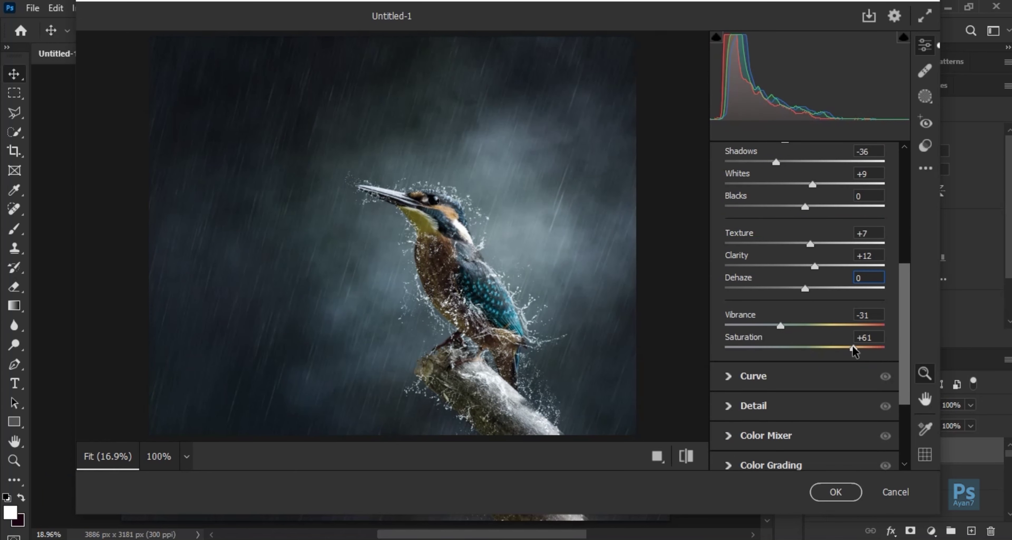
- Adjust the tone curve: raise highlights, lights to +14, and reset darks to zero
click(782, 386)
drag(805, 405, 843, 406)
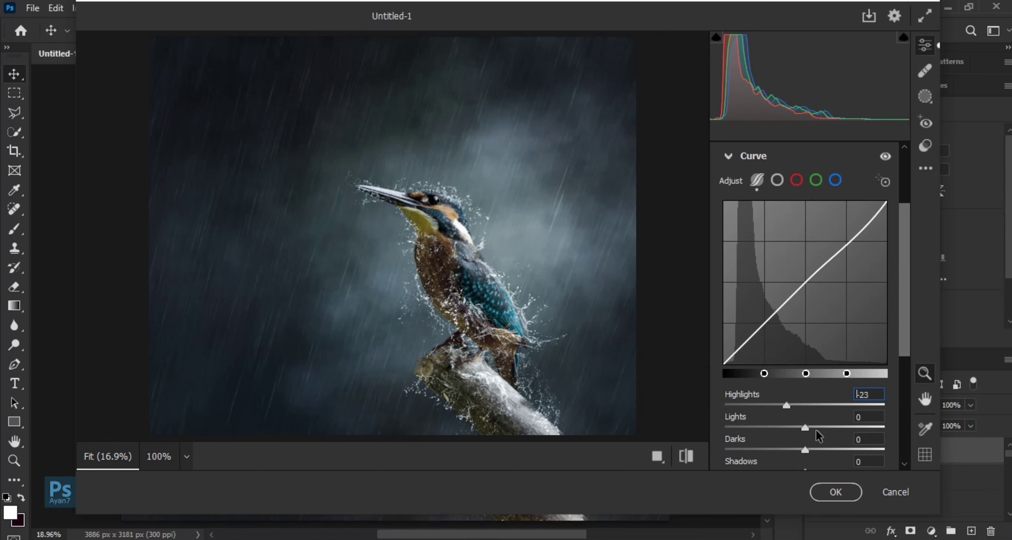
drag(805, 428, 816, 428)
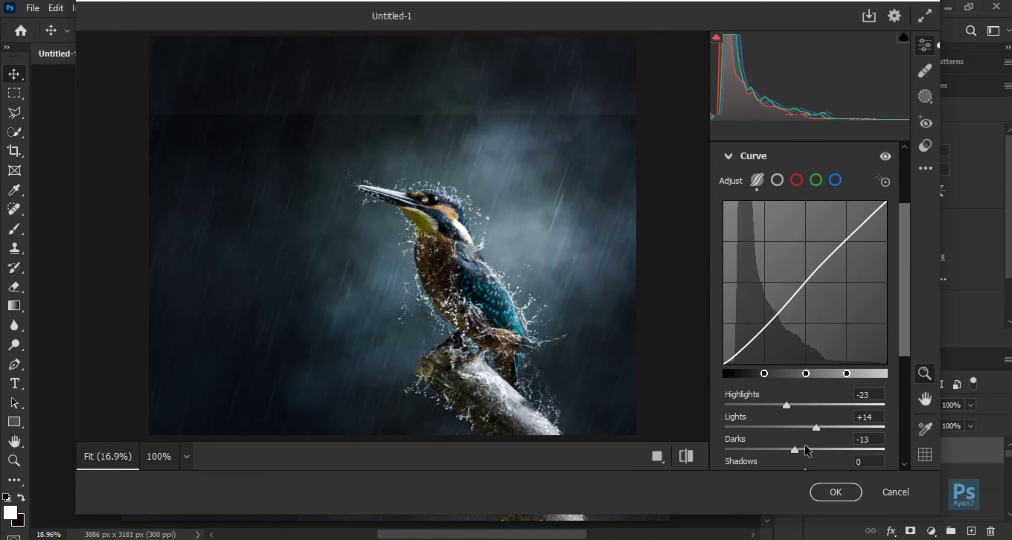
double_click(805, 450)
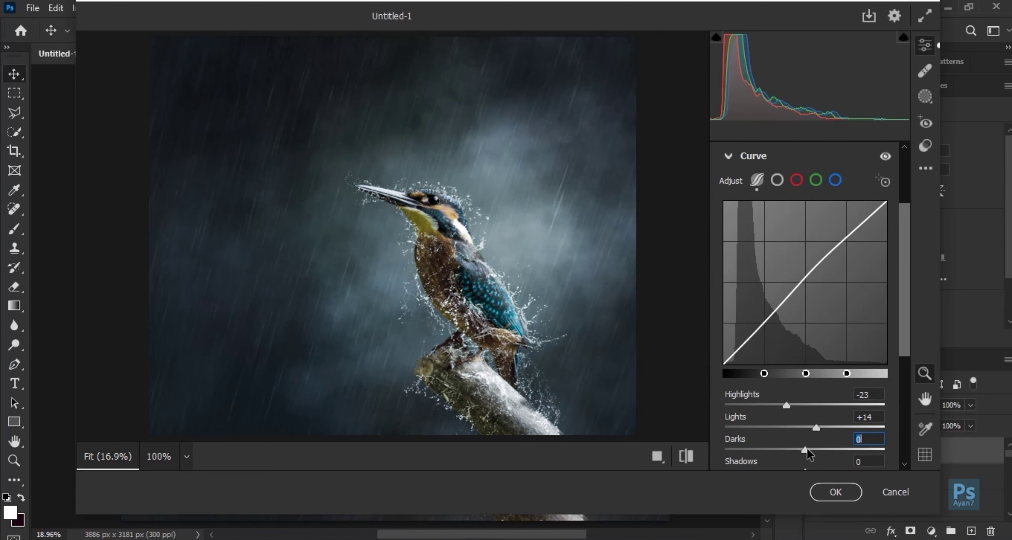
scroll(808, 453, down, 5)
drag(805, 294, 807, 293)
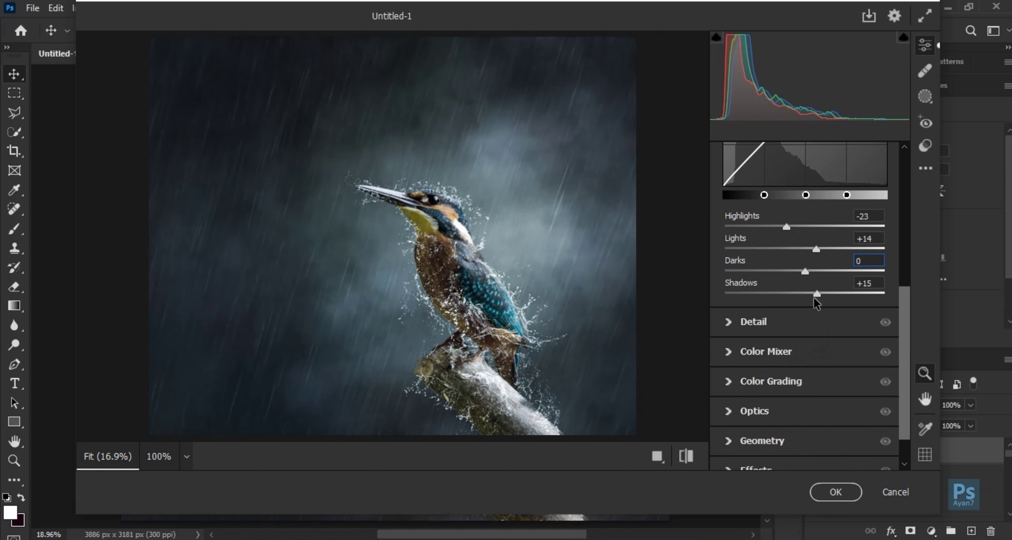
- Set sharpening to 27 and vignetting to −18, then apply the Camera Raw grade
click(793, 332)
scroll(748, 344, down, 3)
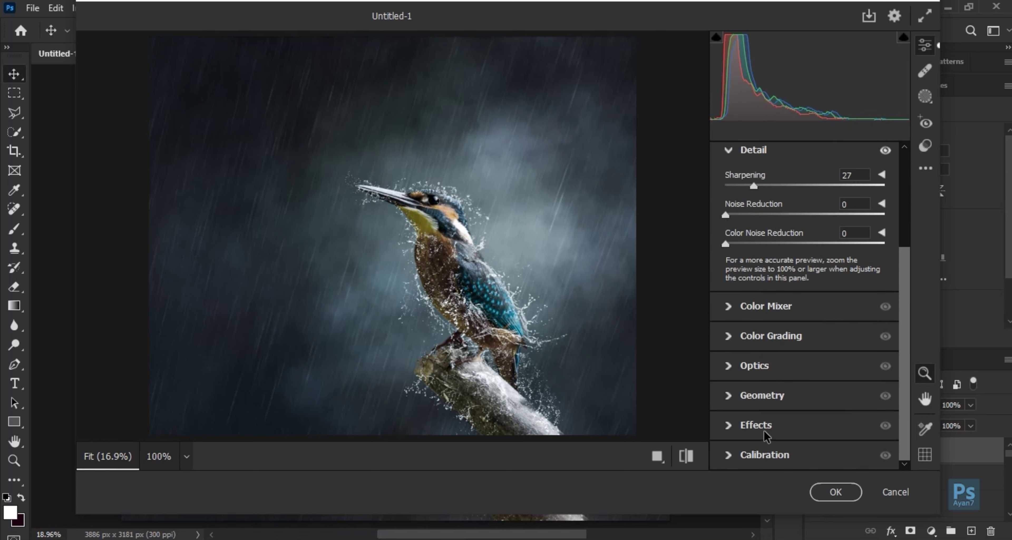
click(761, 390)
drag(805, 426, 784, 427)
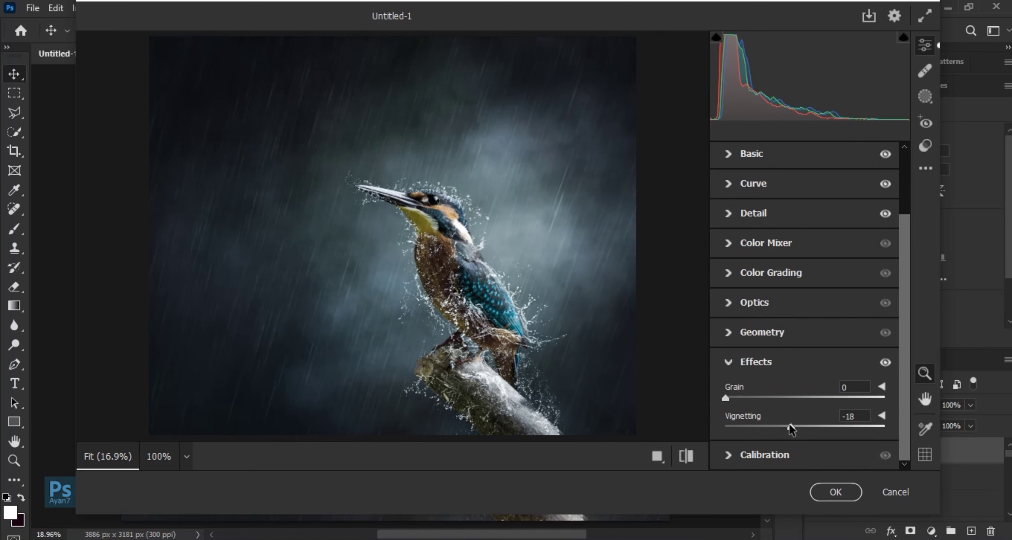
click(851, 500)
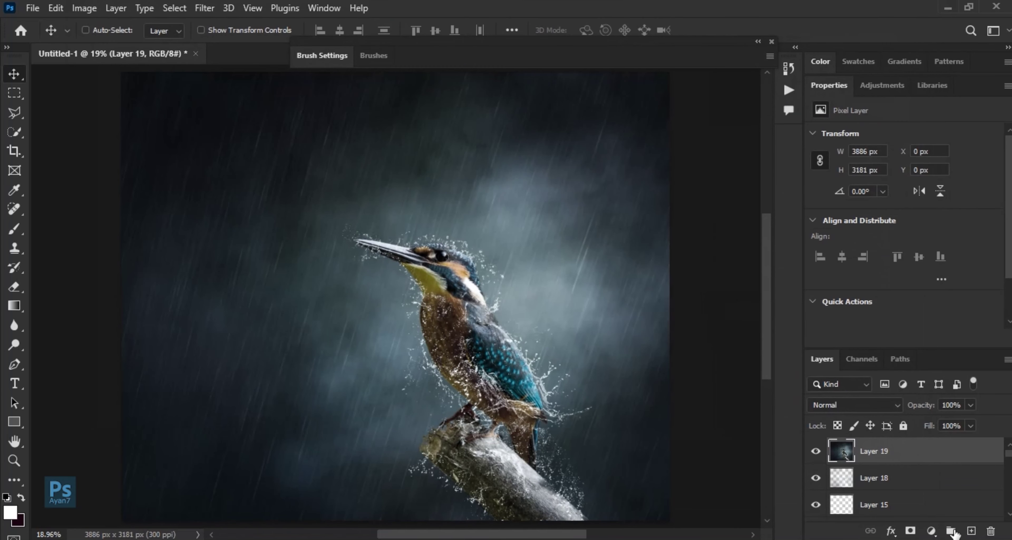
- Add a Hue/Saturation 3 adjustment layer above Layer 19, desaturating the composition to Saturation -19
click(931, 531)
click(955, 385)
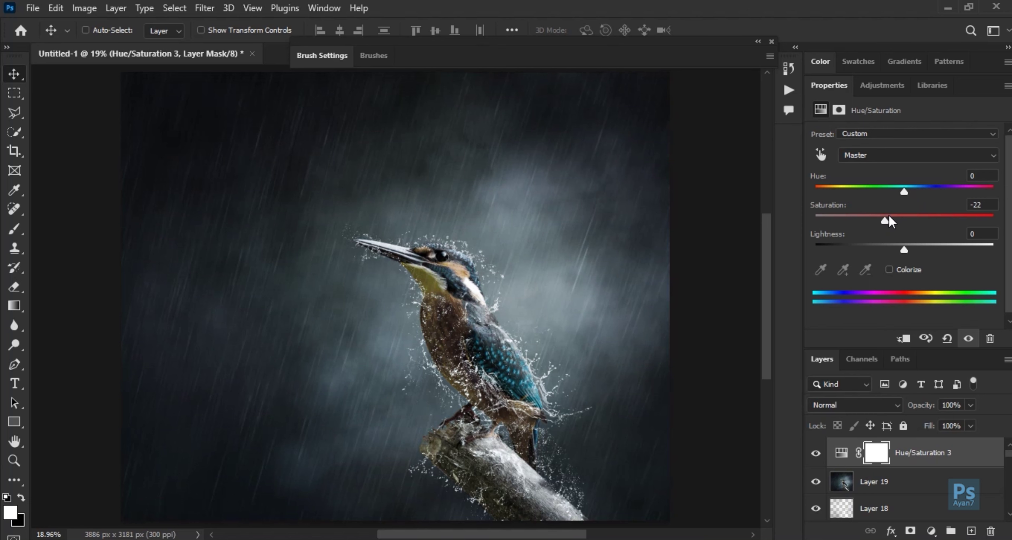
click(596, 338)
alt+click(565, 335)
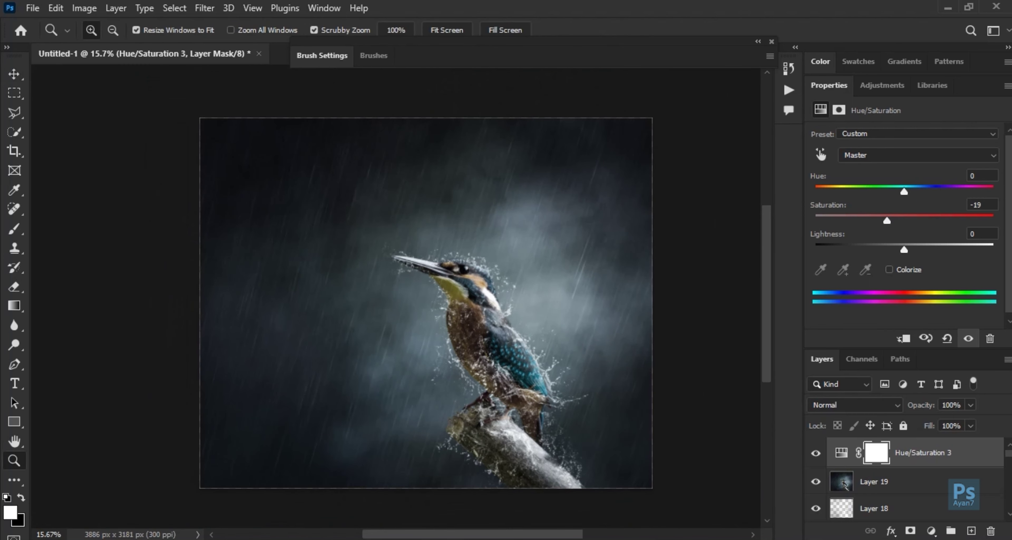